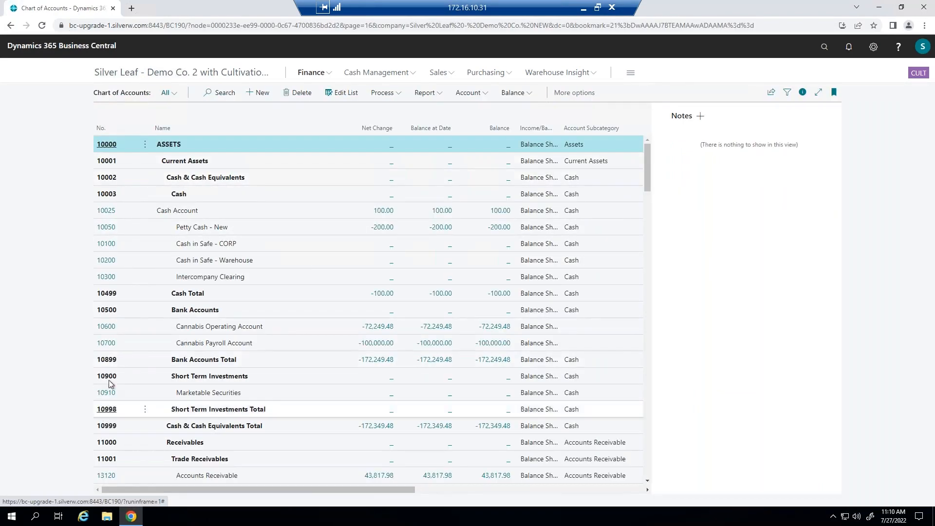
- Scroll through the chart of accounts to review the account list
scroll(109, 379, "down", 1)
scroll(107, 385, "down", 8)
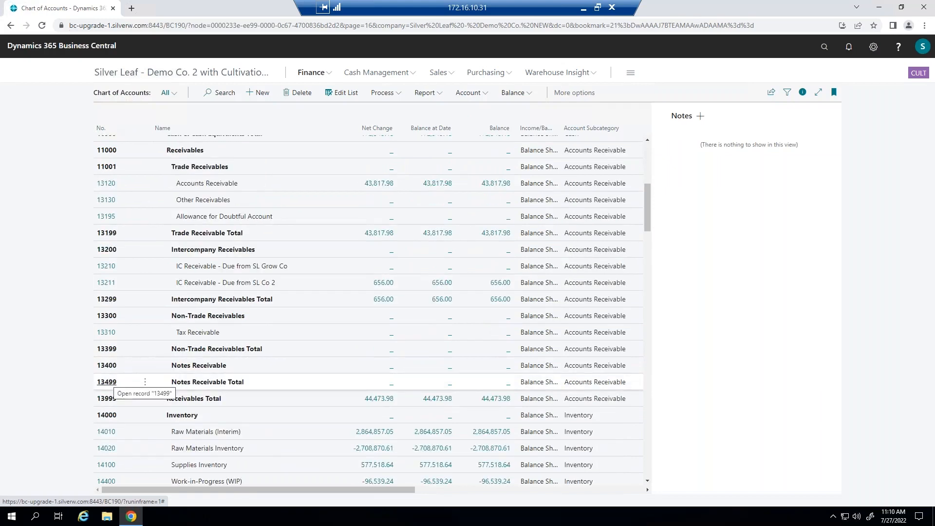
scroll(106, 385, "down", 3)
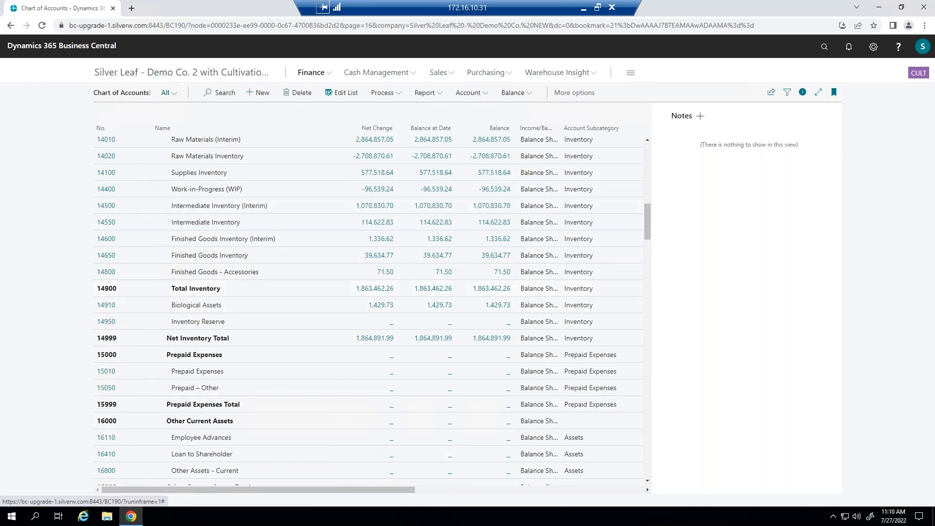
- Open the Dimensions list from Finance and review the dimension values of the BRAND dimension
left_click(327, 74)
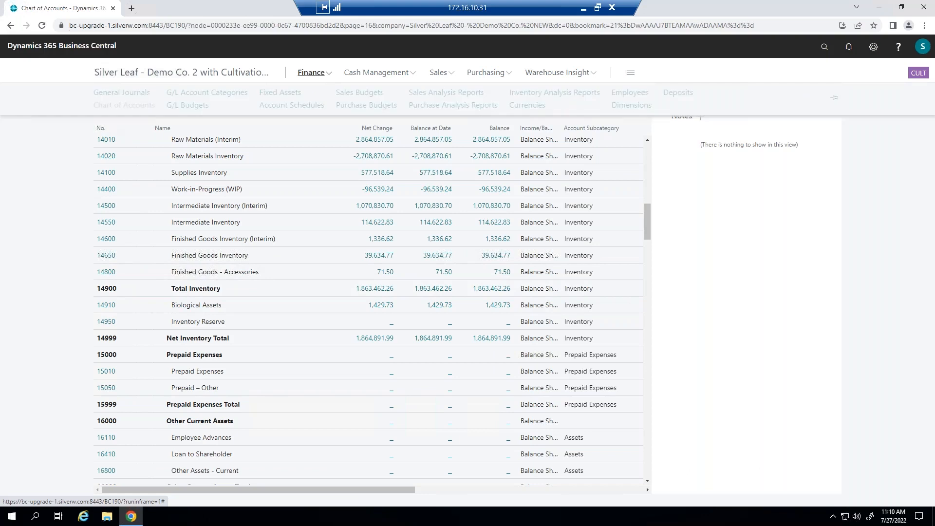
left_click(631, 107)
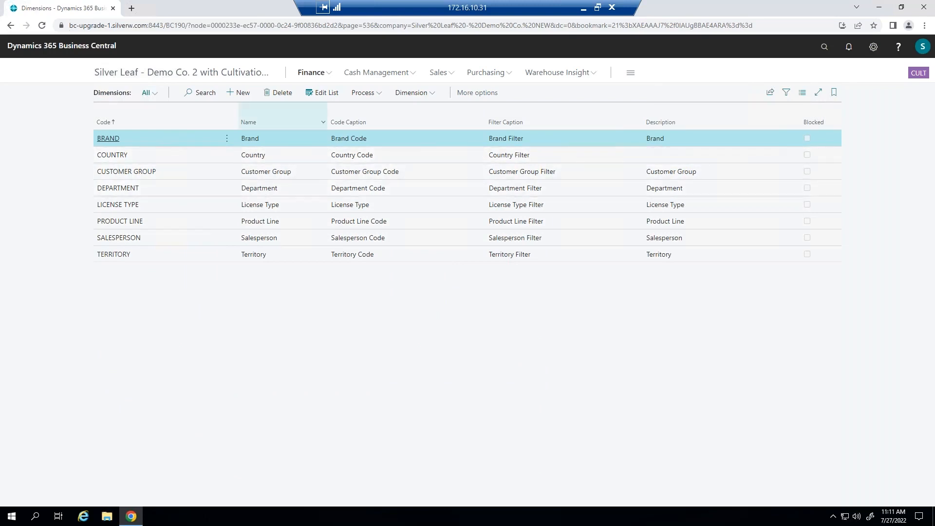
left_click(405, 92)
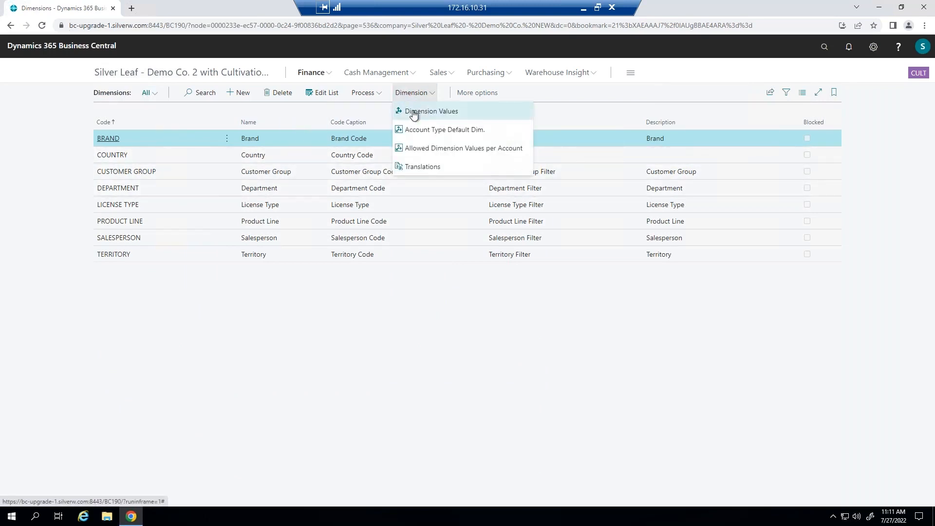
left_click(414, 111)
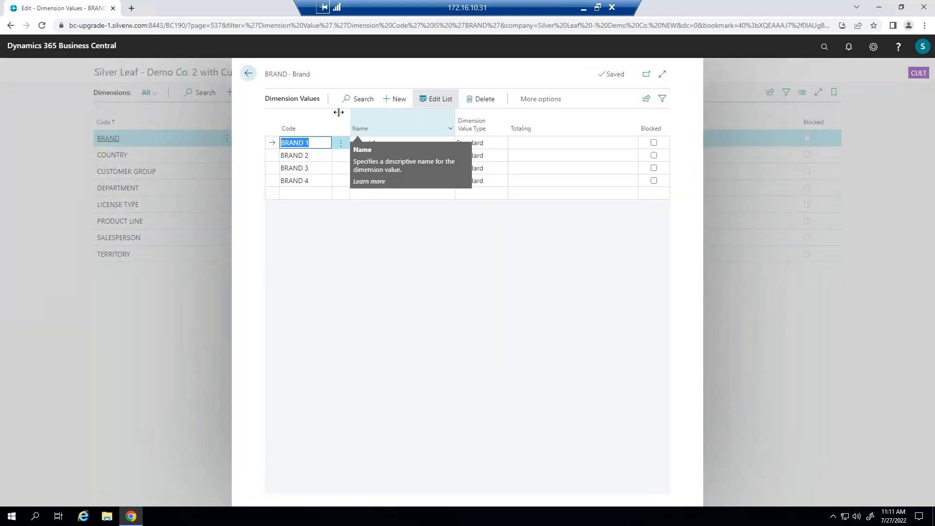
left_click(248, 75)
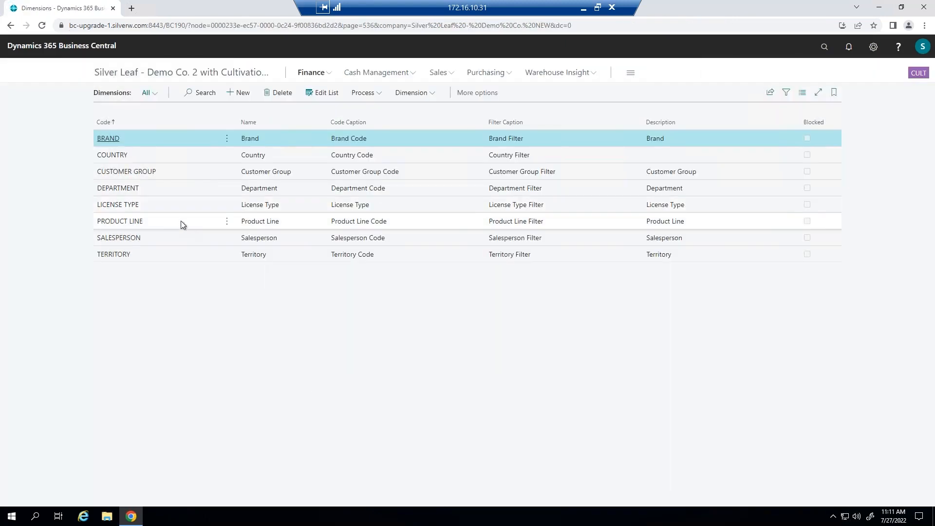
- Review the dimension values of the PRODUCT LINE dimension and close them
left_click(165, 221)
left_click(367, 93)
left_click(410, 93)
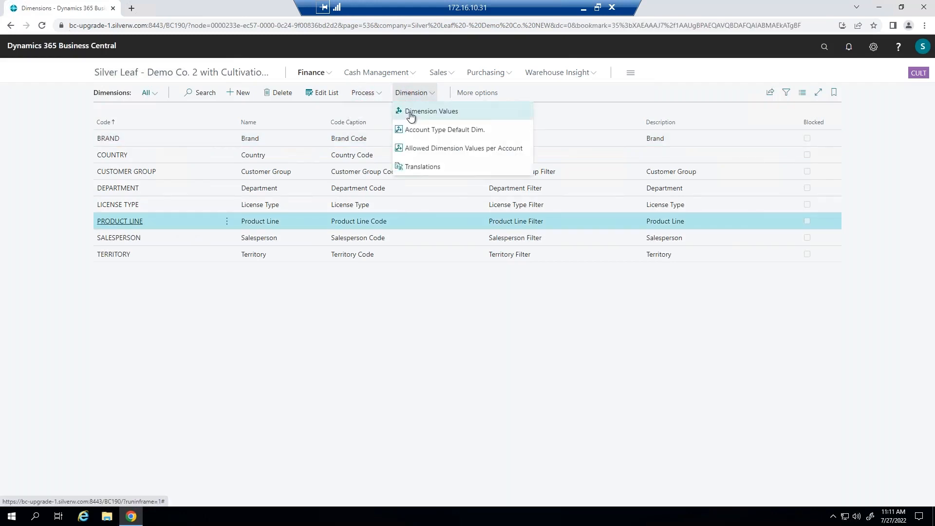
left_click(409, 111)
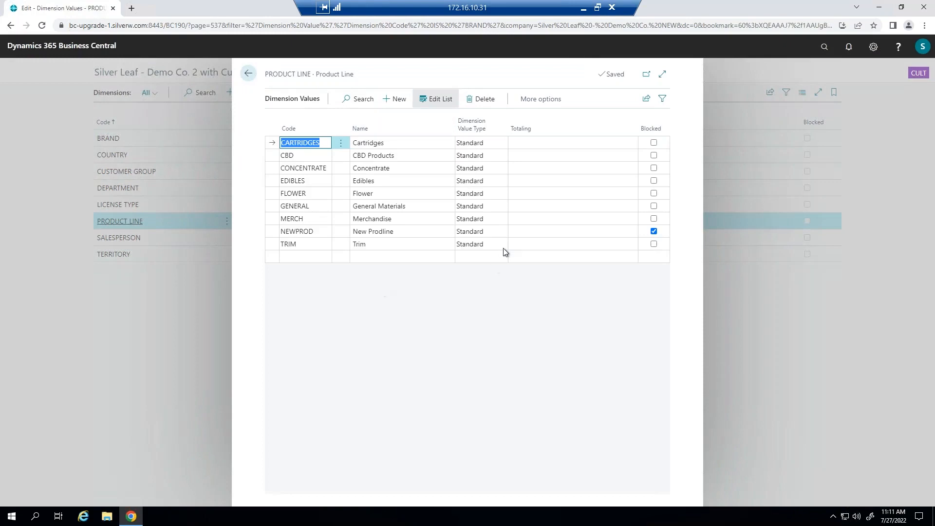
left_click(247, 73)
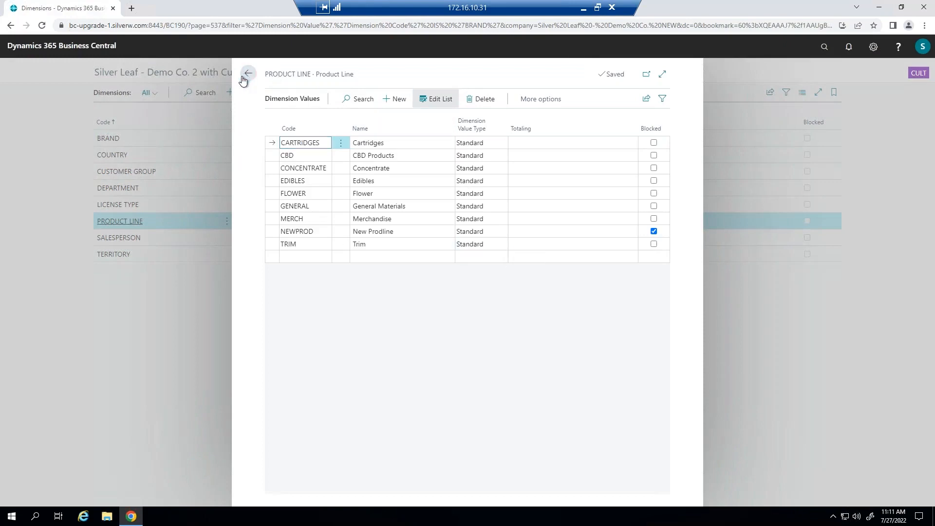
- Open the dimension values of the CUSTOMER GROUP dimension
left_click(171, 174)
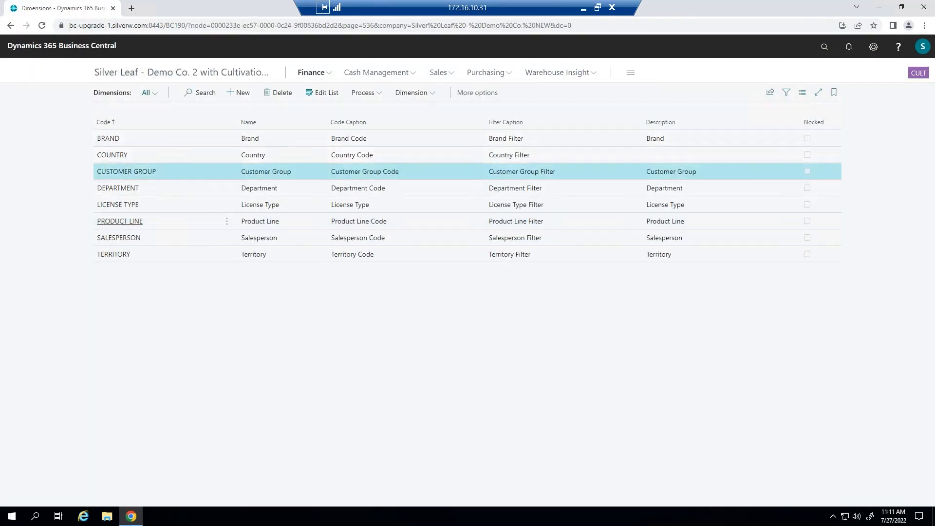
left_click(400, 92)
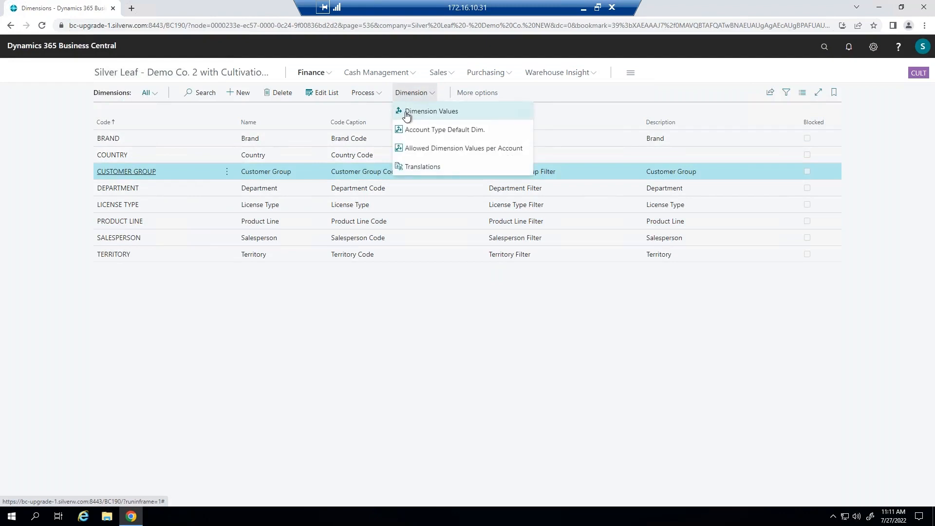
left_click(406, 112)
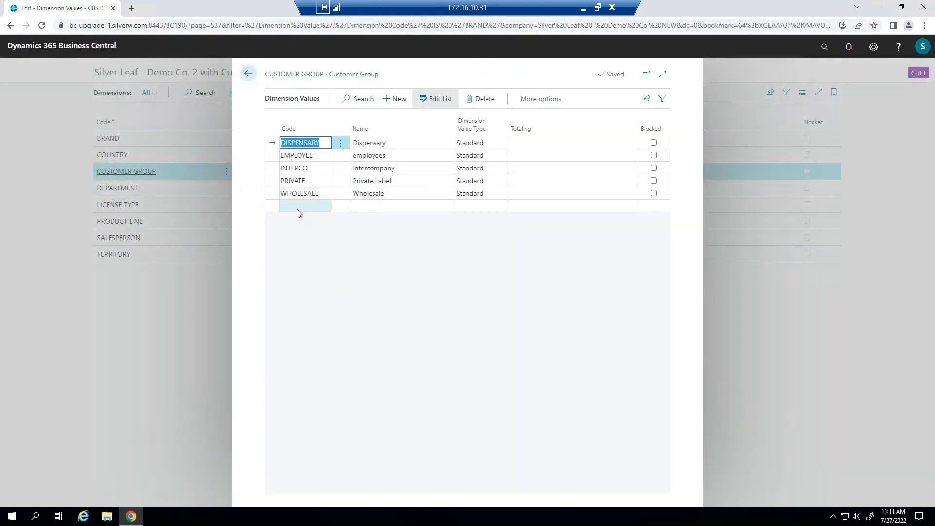
left_click(298, 208)
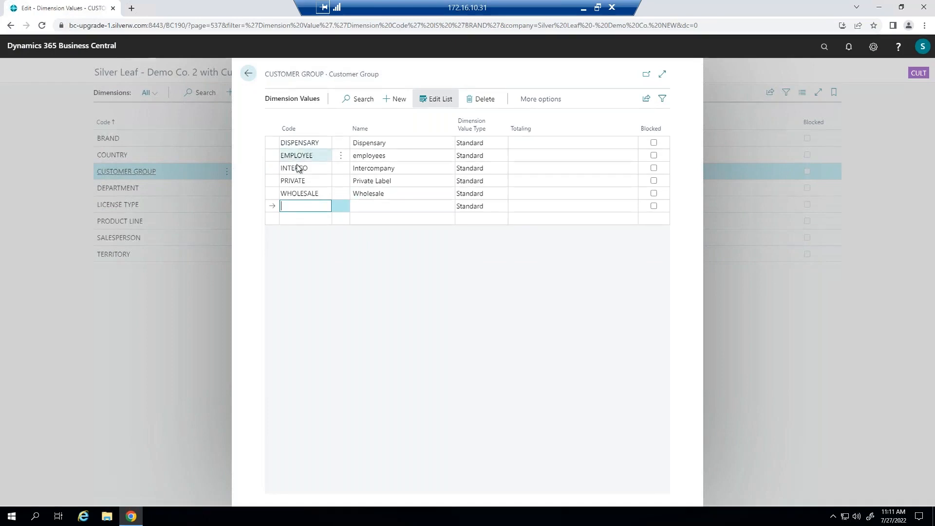
- Block and then unblock the PRIVATE customer group value, and close the values list
left_click(653, 180)
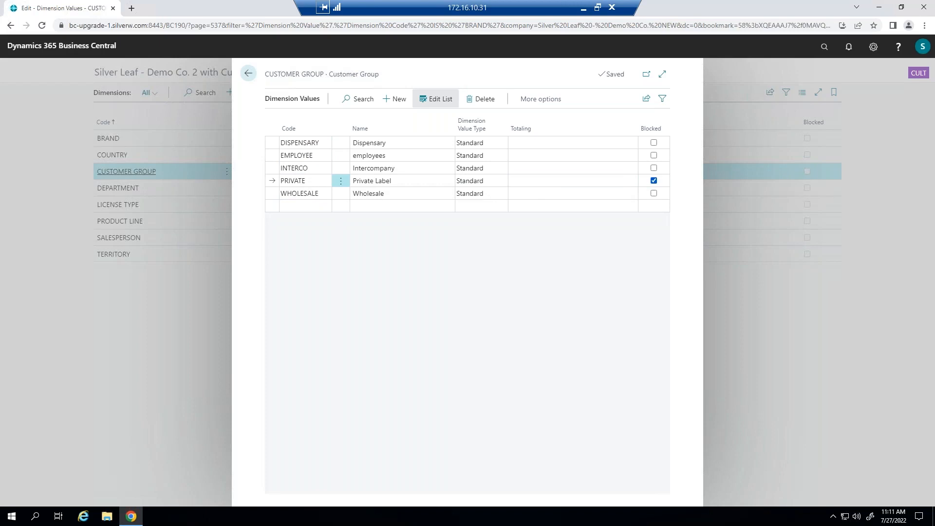
left_click(654, 180)
left_click(248, 74)
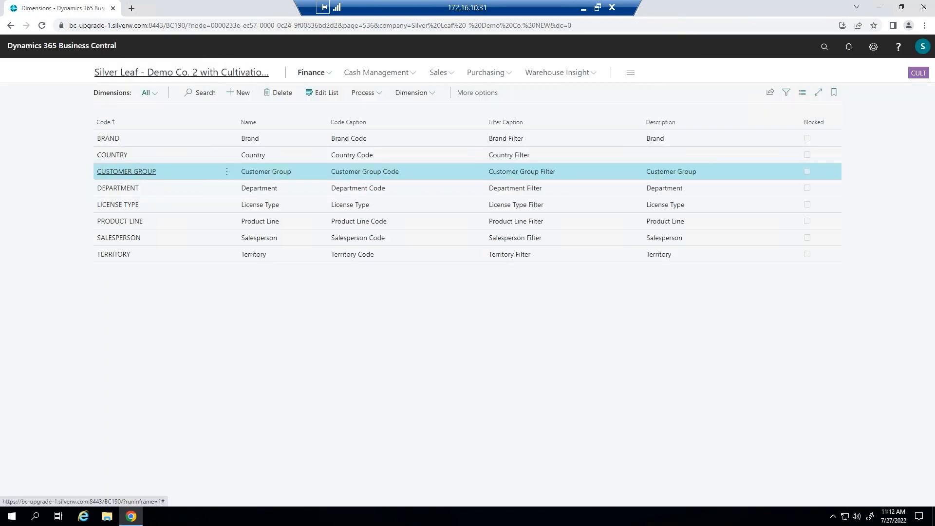
- Open the customer card for CannaMed, Inc. from the Customers list
left_click(248, 73)
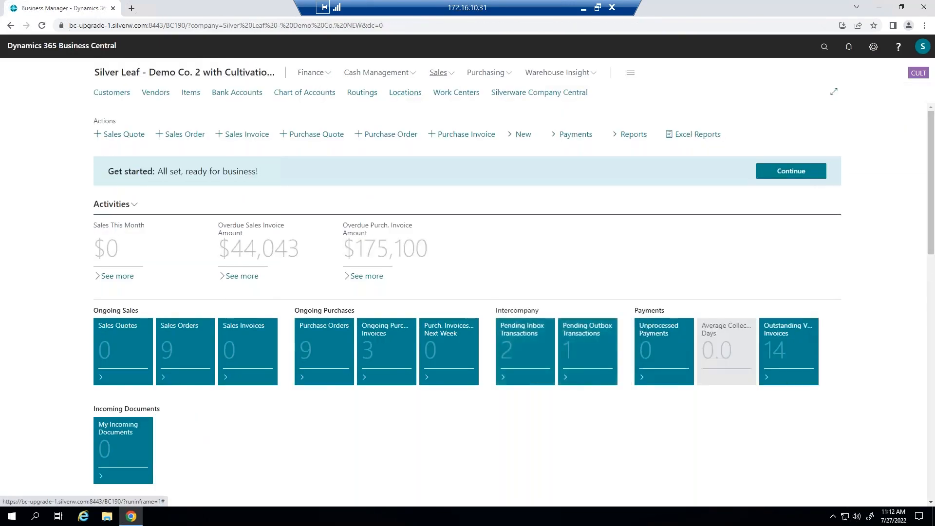
left_click(438, 72)
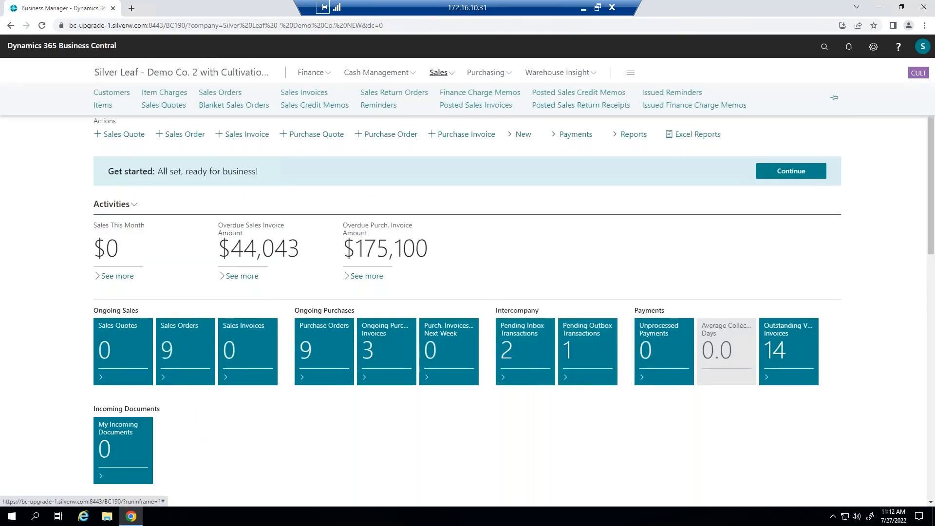
left_click(111, 94)
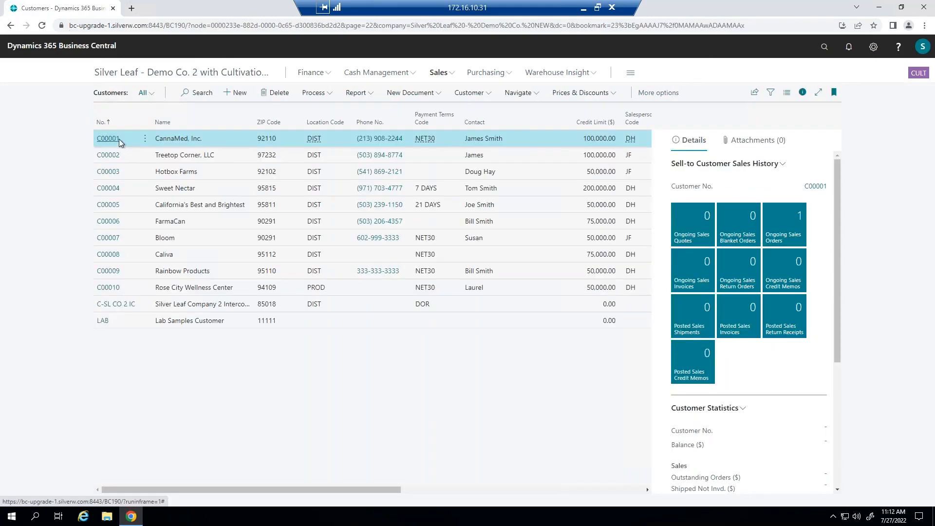
left_click(113, 139)
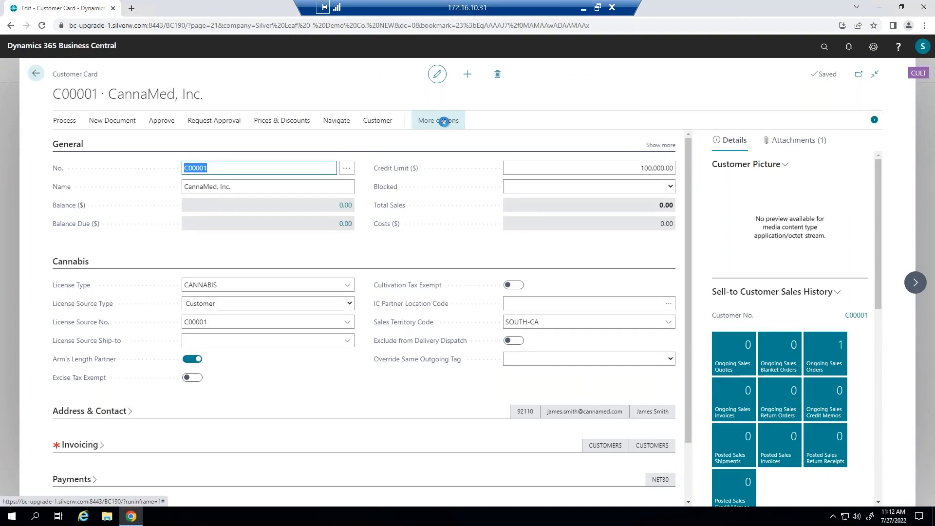
- Review the default dimensions of customer C00001 and close them
left_click(444, 122)
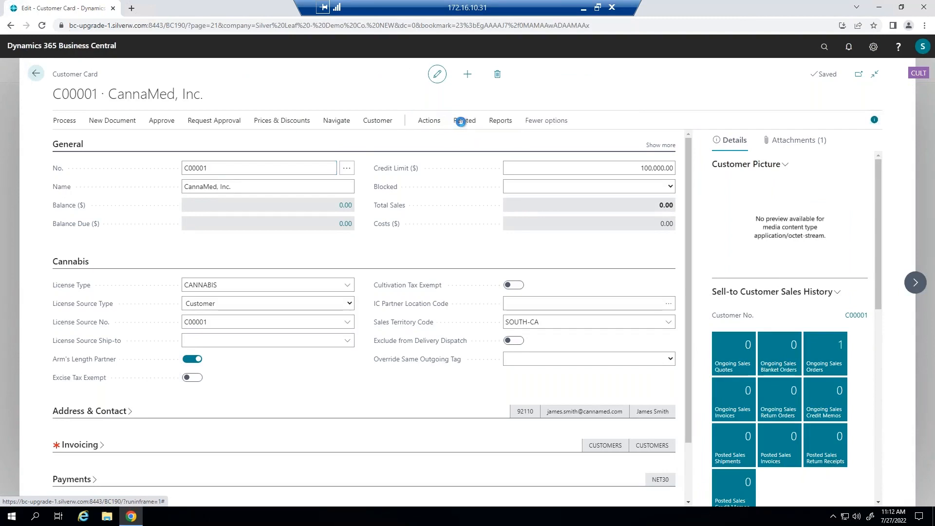
left_click(463, 120)
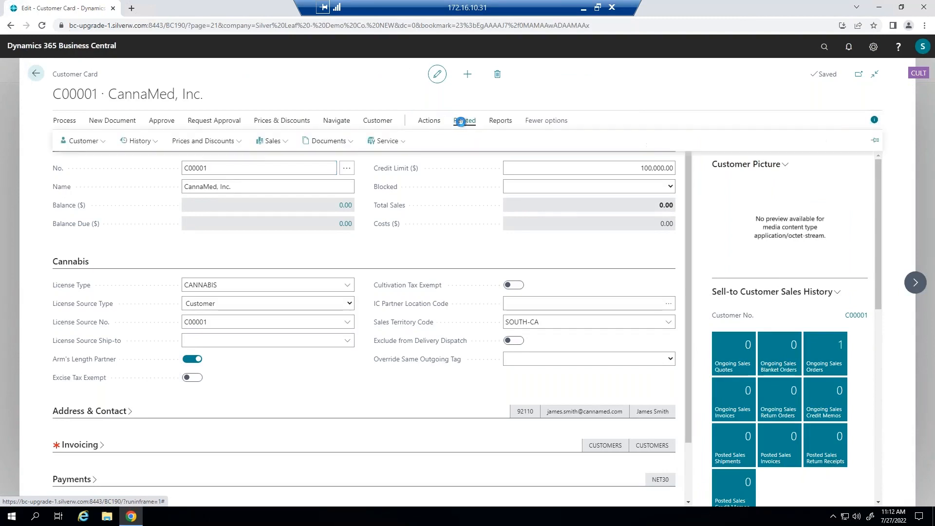
left_click(88, 142)
left_click(89, 160)
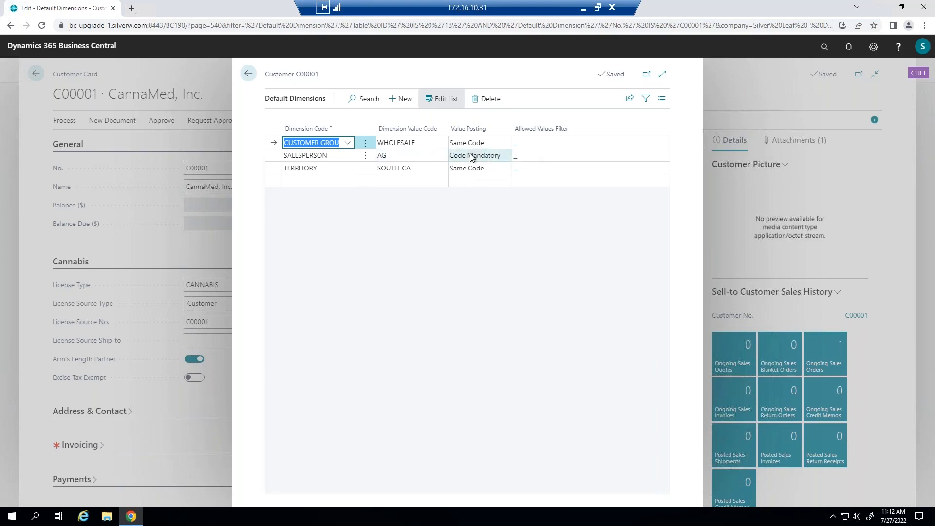
left_click(248, 73)
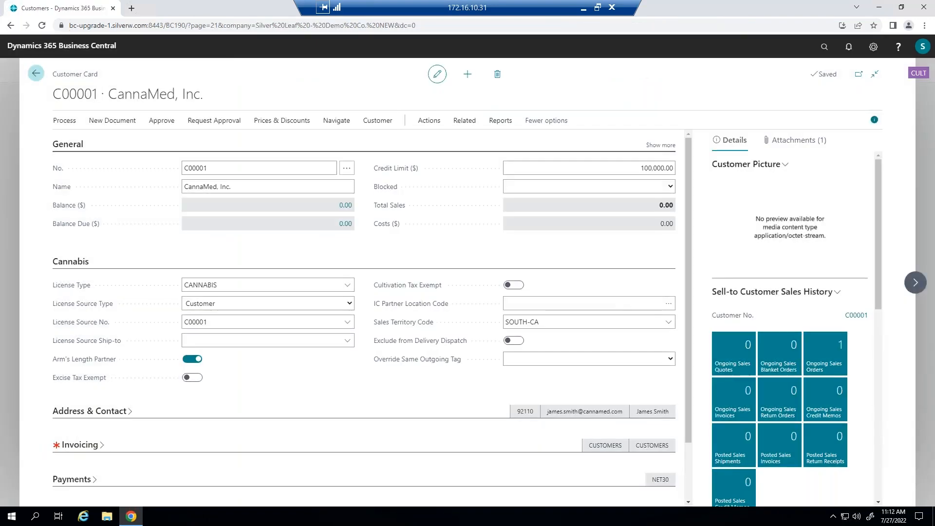
- Return to the customer list and open the Items list from the Sales menu
left_click(35, 73)
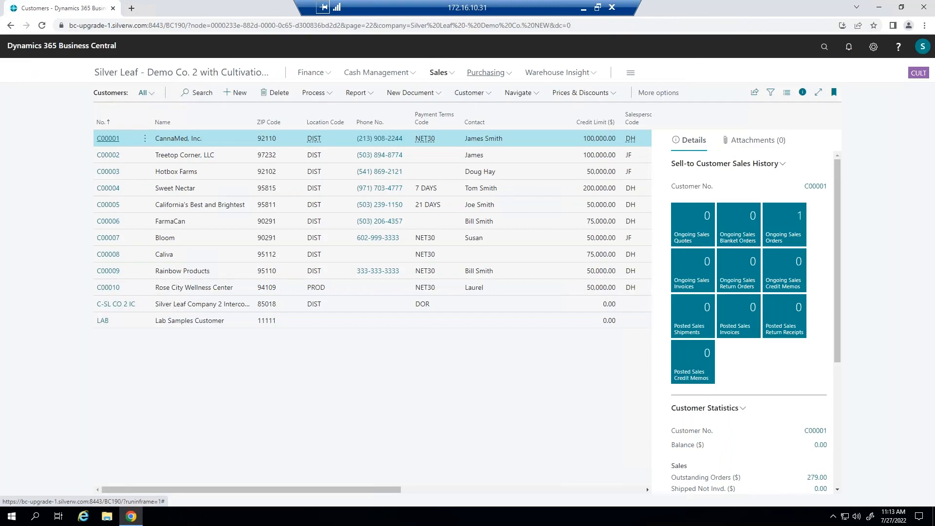
left_click(482, 74)
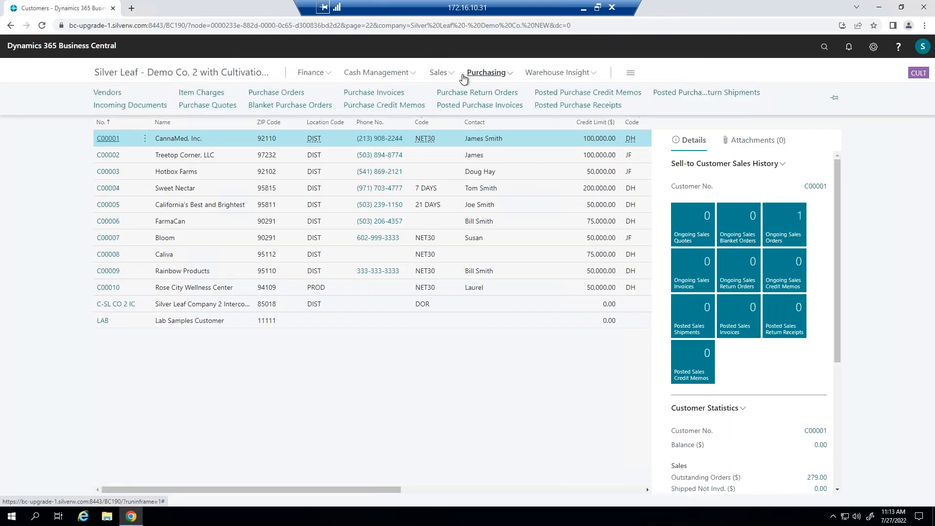
left_click(437, 73)
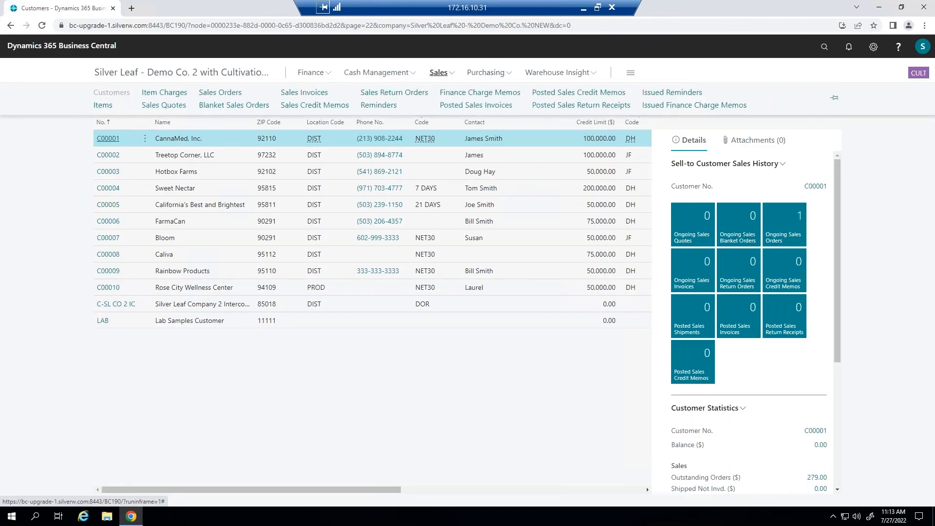
left_click(104, 105)
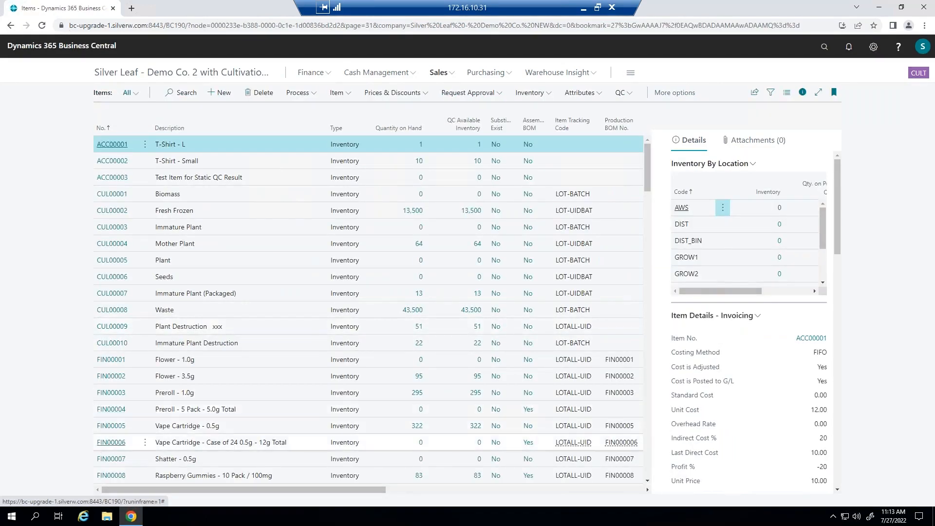
- Review the default dimensions of item Raspberry Gummies - 10 Pack / 100mg and return to the home page
left_click(108, 476)
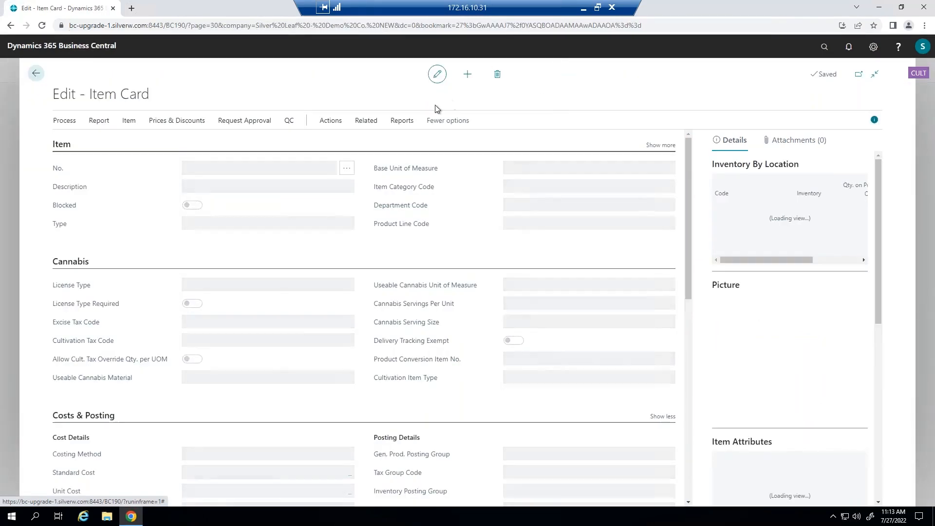
left_click(366, 122)
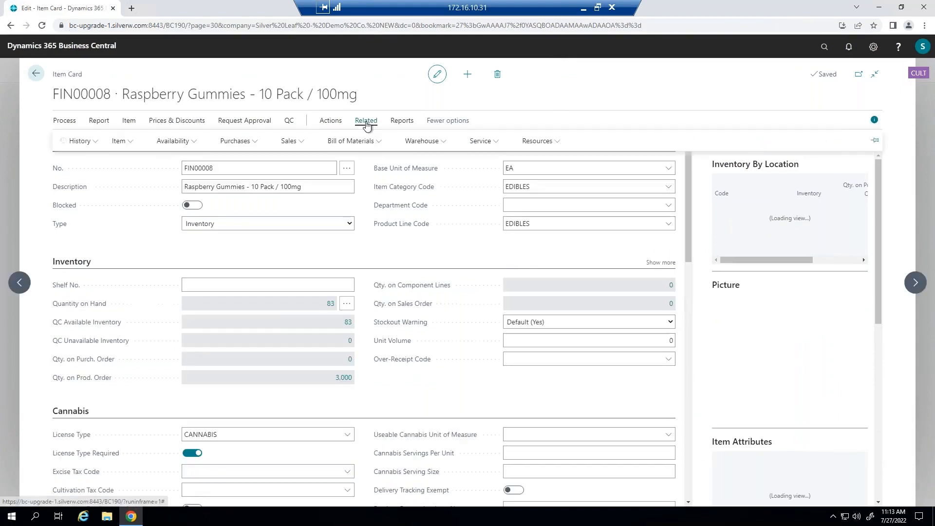
left_click(123, 142)
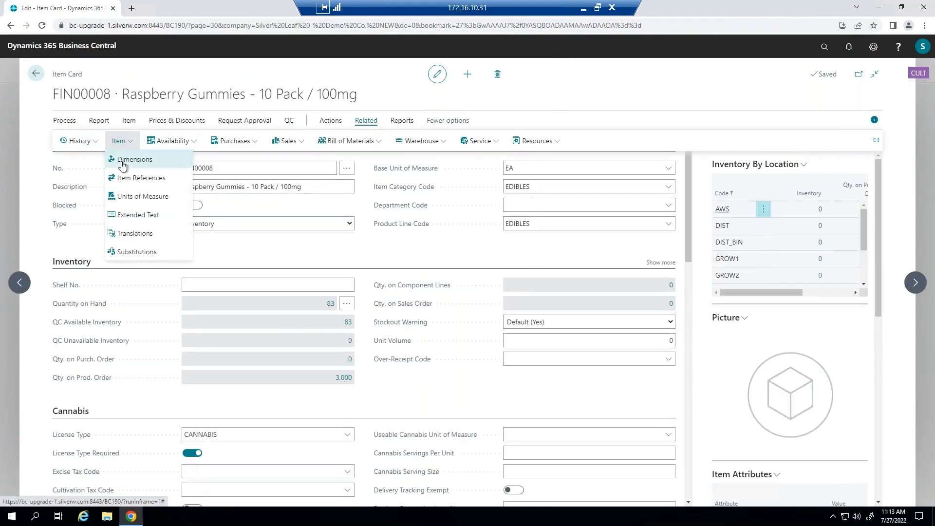
left_click(123, 161)
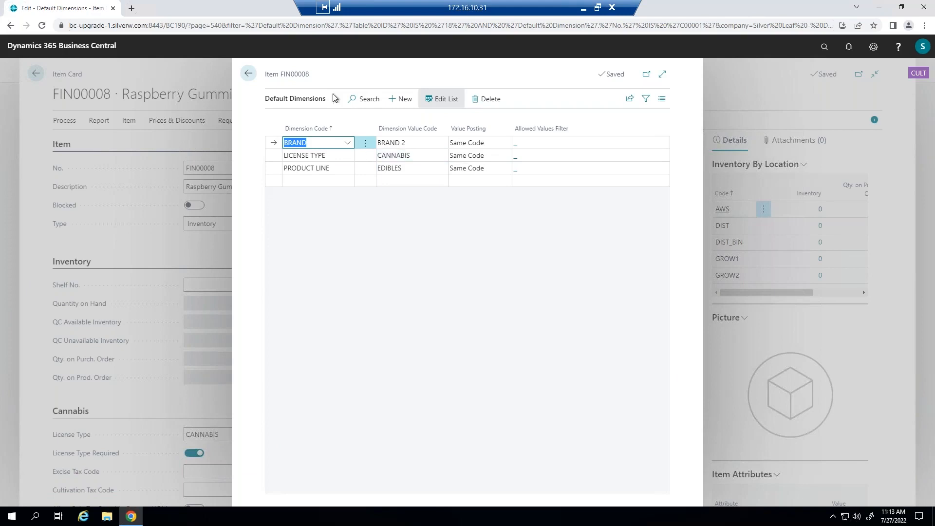
left_click(247, 75)
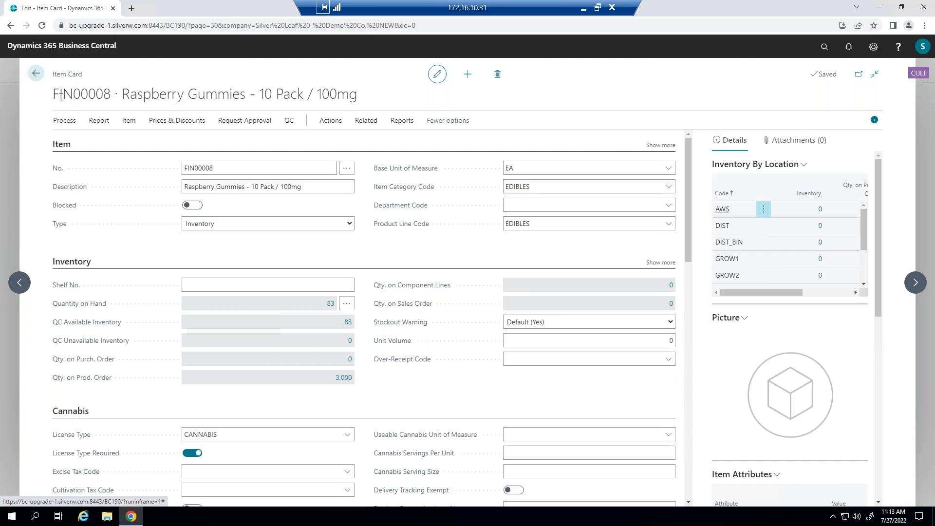
left_click(36, 73)
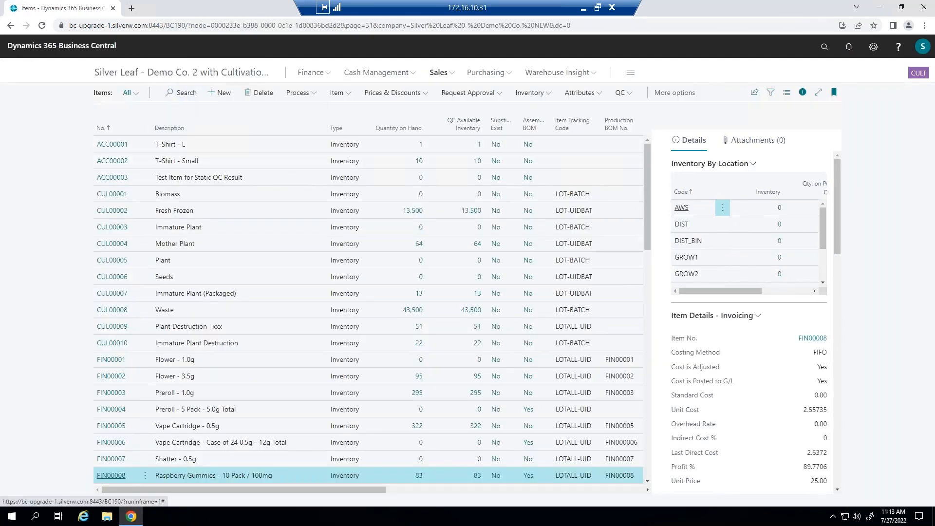
left_click(181, 72)
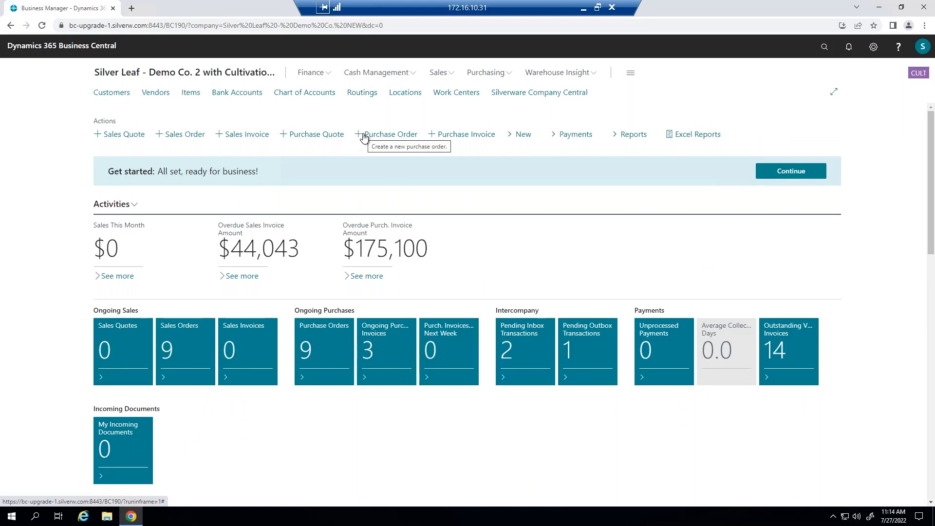
- Open purchase invoice PI-000008 for MarketingWorks from the Purchase Invoices list
left_click(500, 73)
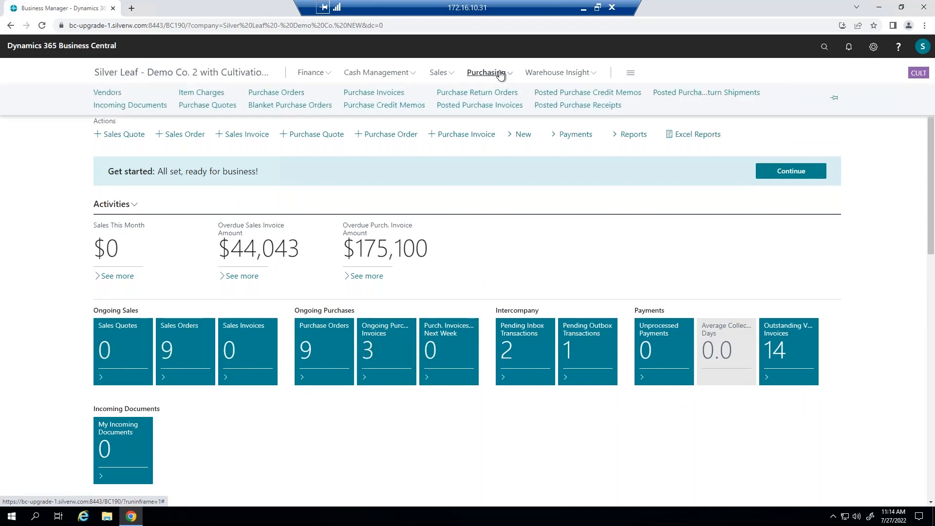
left_click(388, 99)
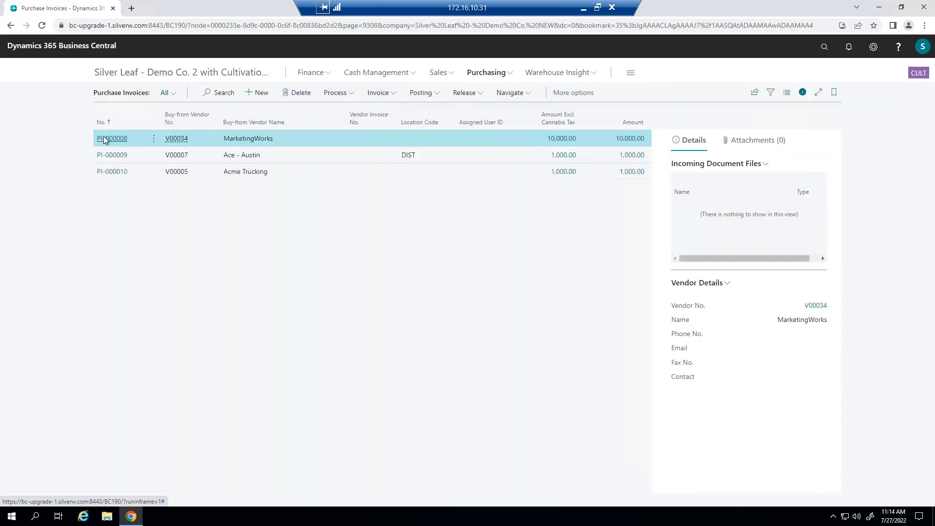
left_click(112, 138)
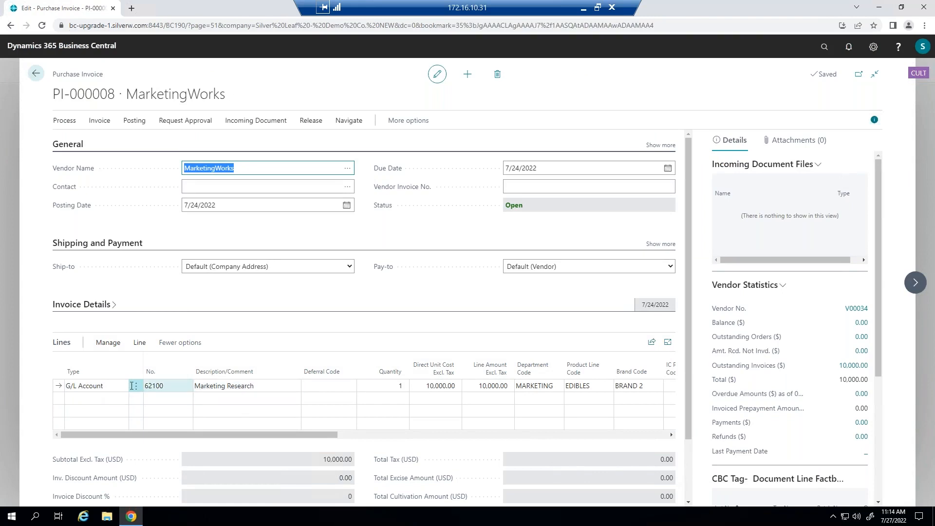
- Review the department, product line and brand dimension codes on the invoice line
left_click(174, 387)
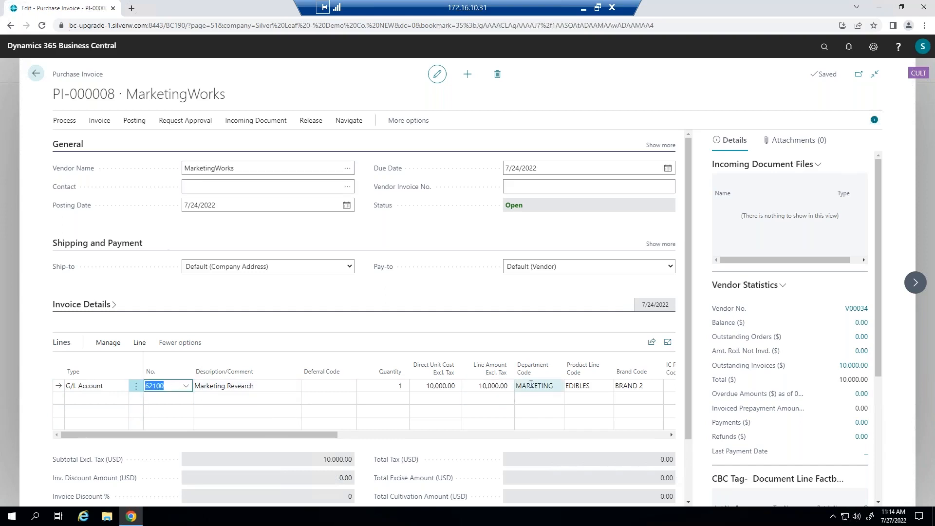
left_click_drag(291, 435, 357, 436)
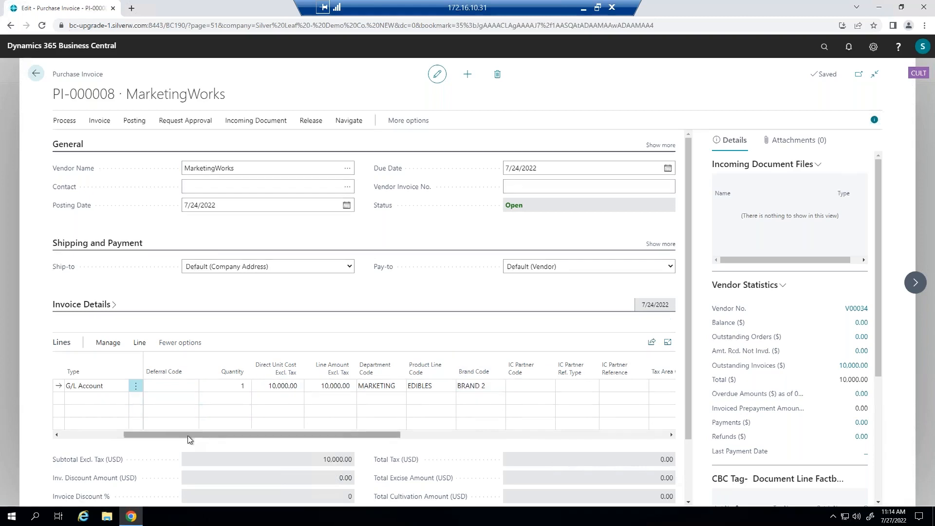
left_click_drag(188, 435, 115, 432)
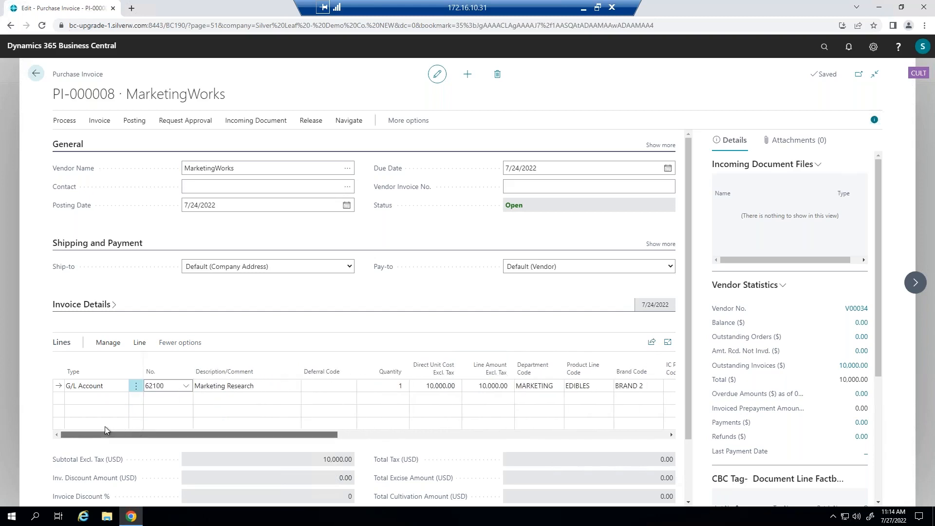
left_click(176, 380)
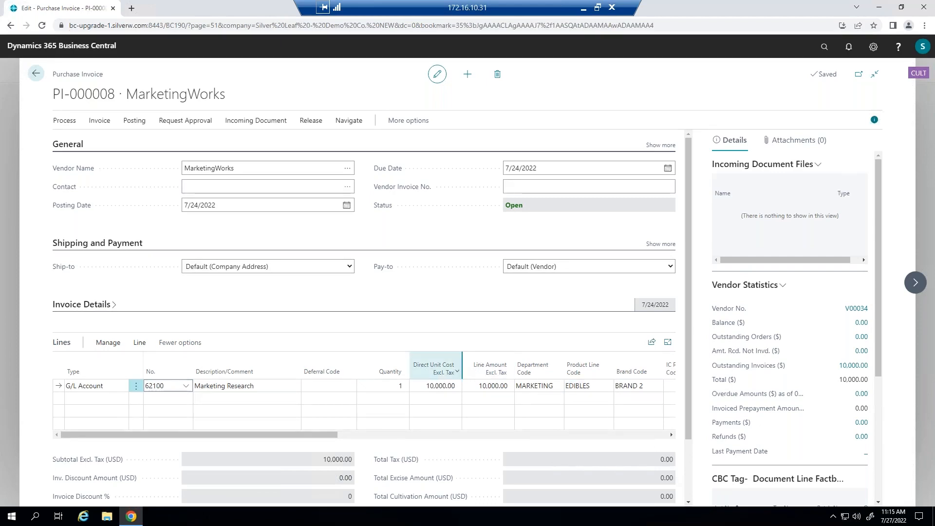
left_click(234, 205)
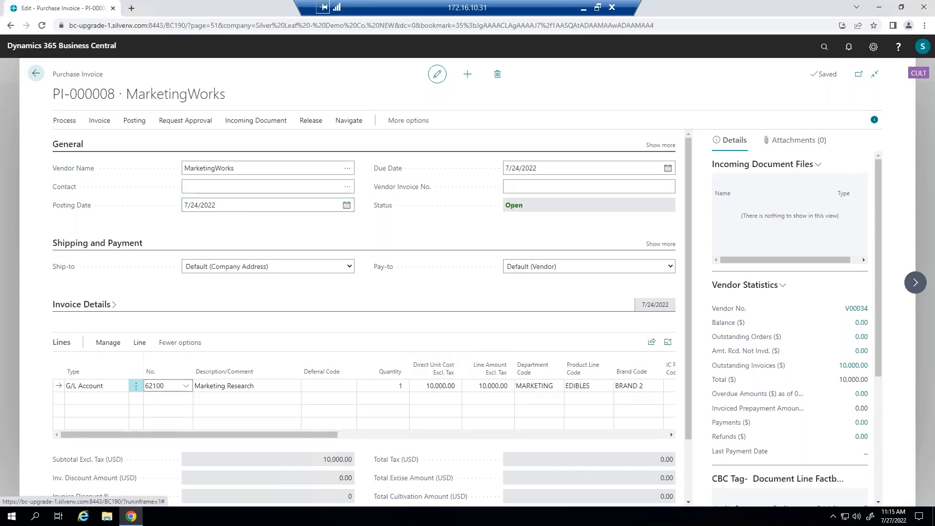
- Close the invoice and open Account Schedules from the Finance menu
left_click(36, 77)
left_click(497, 306)
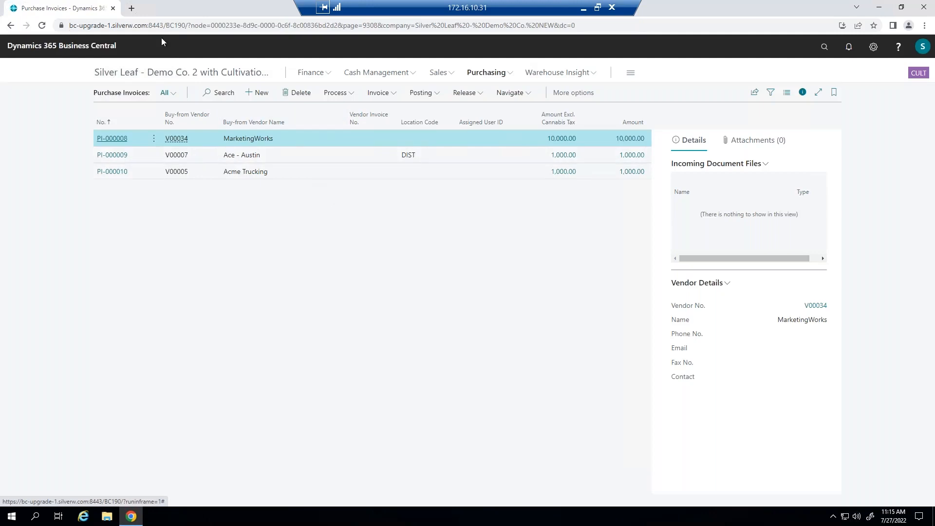
left_click(310, 72)
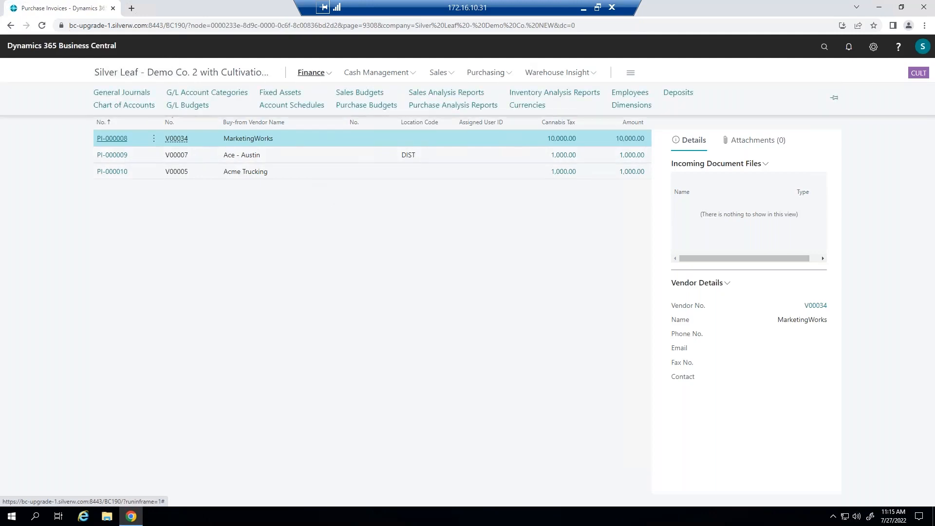
left_click(292, 105)
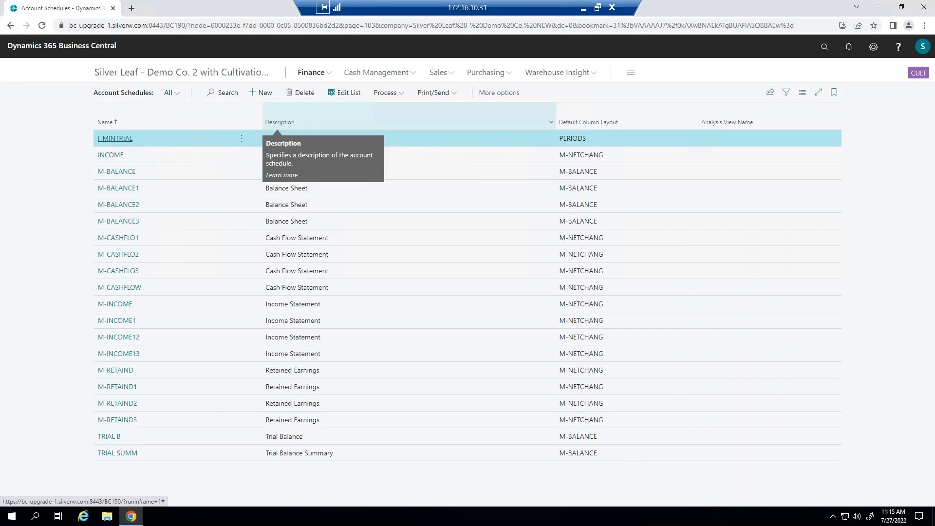
- Open the INCOME account schedule and review the department code totaling on the salaries expense rows
left_click(110, 155)
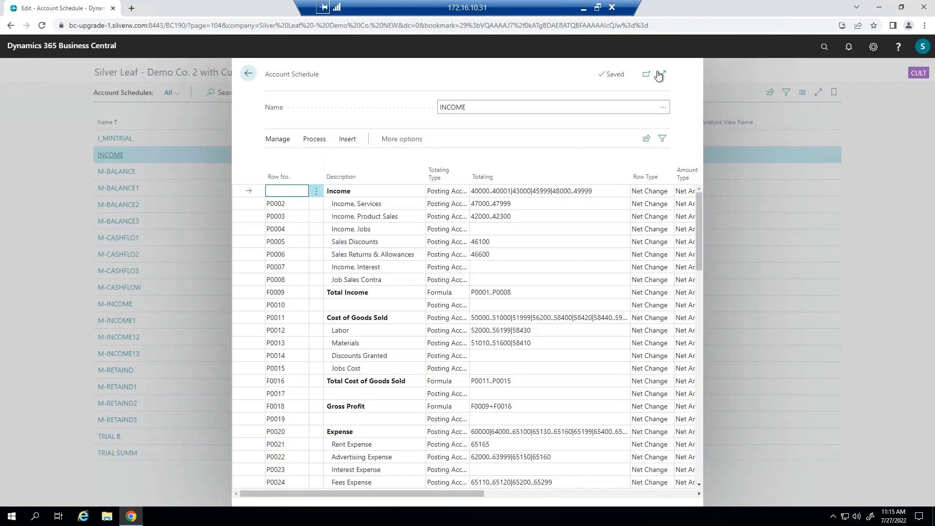
left_click(663, 75)
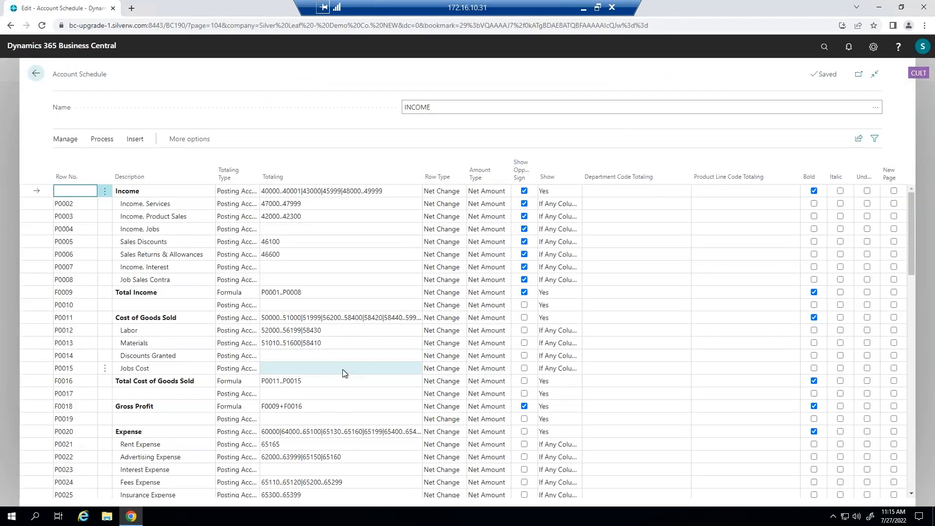
scroll(329, 321, "down", 1)
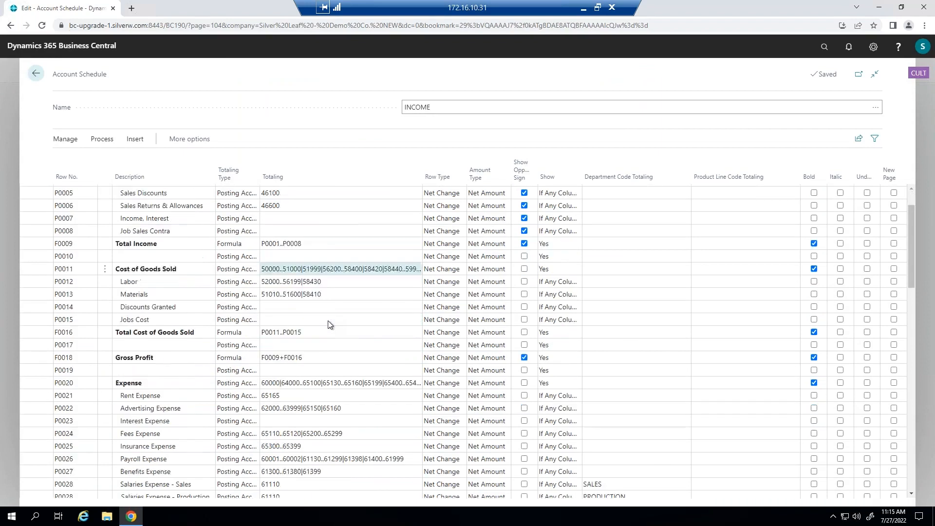
scroll(328, 320, "down", 3)
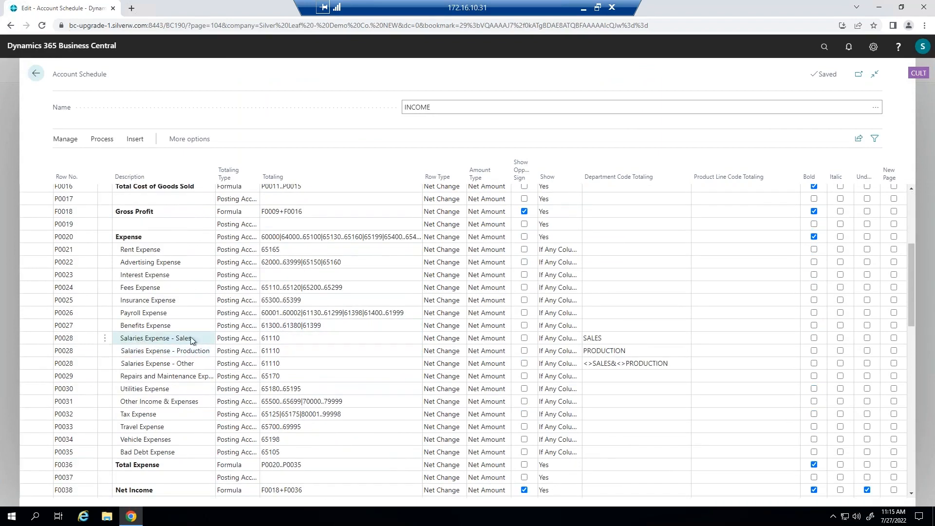
left_click(281, 342)
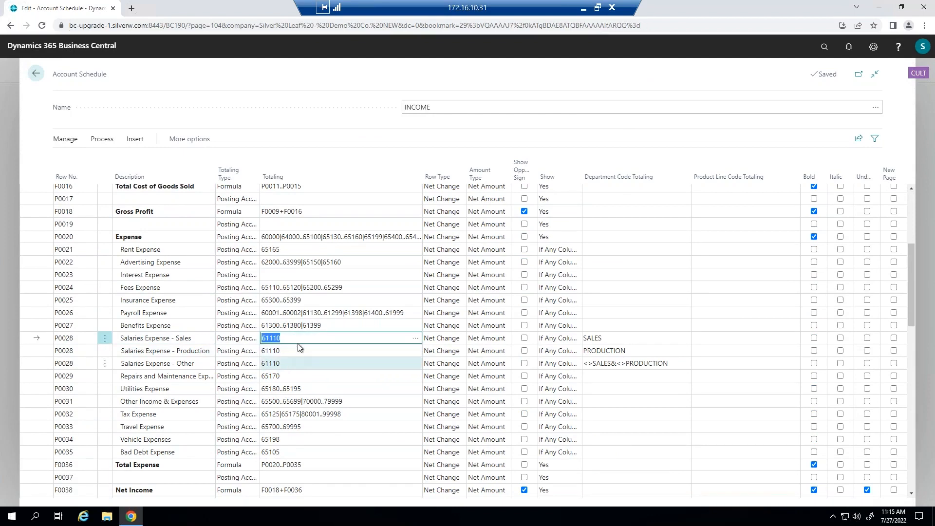
left_click(619, 336)
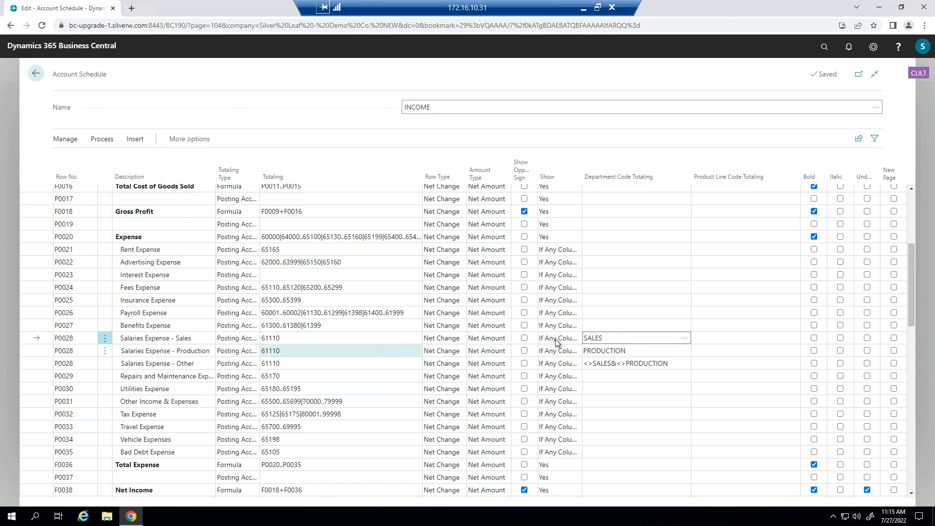
left_click(341, 350)
left_click(338, 361)
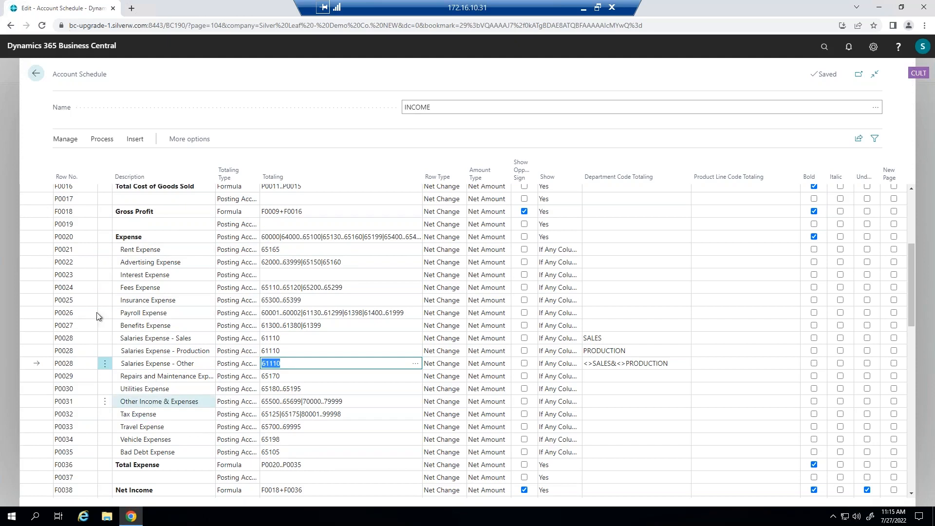
- Open the schedule overview and set the date filter to 01/01/22..12/31/22
left_click(104, 140)
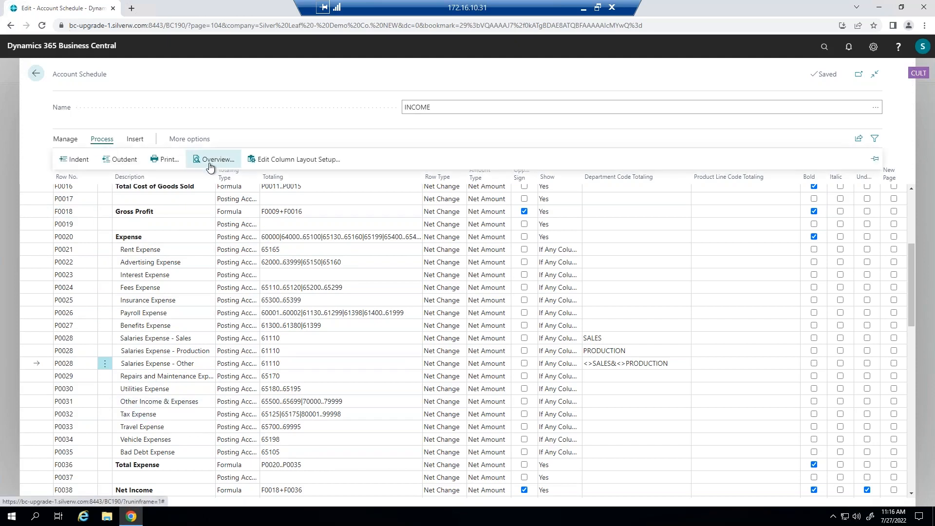
left_click(210, 160)
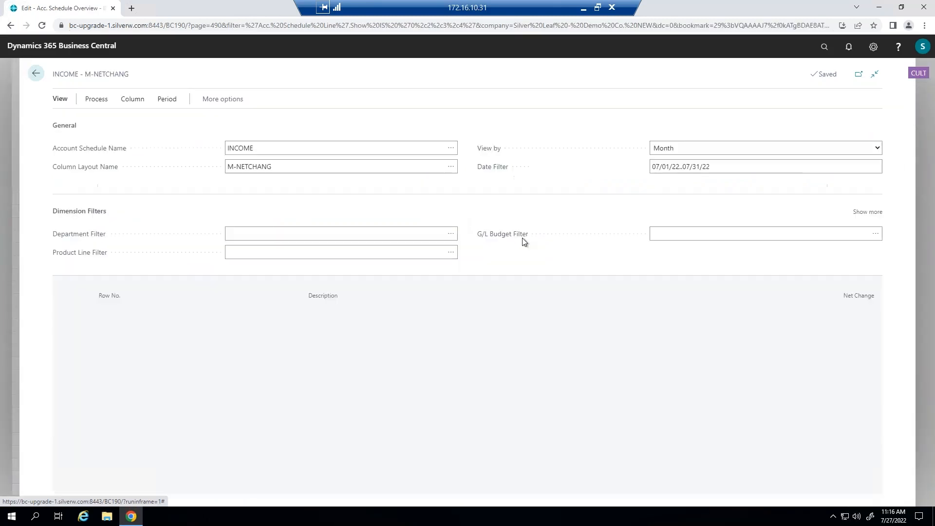
left_click(740, 168)
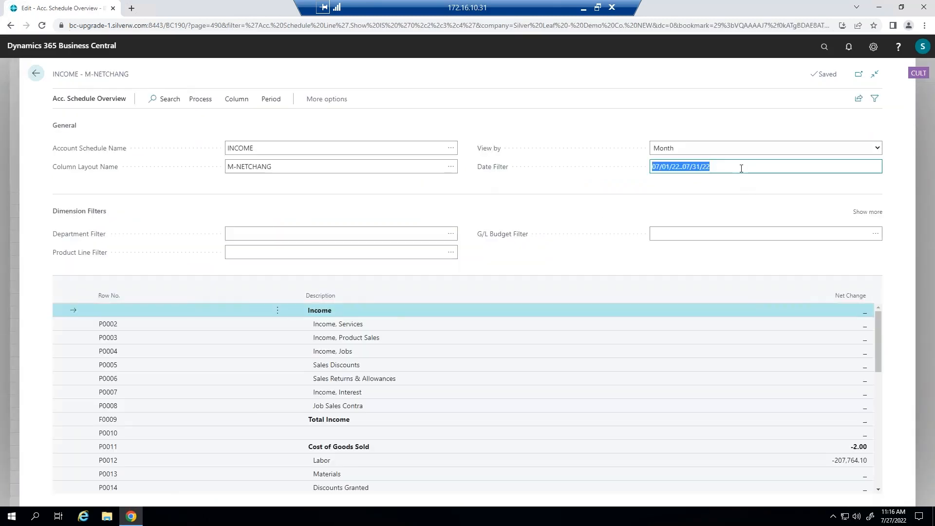
type("01")
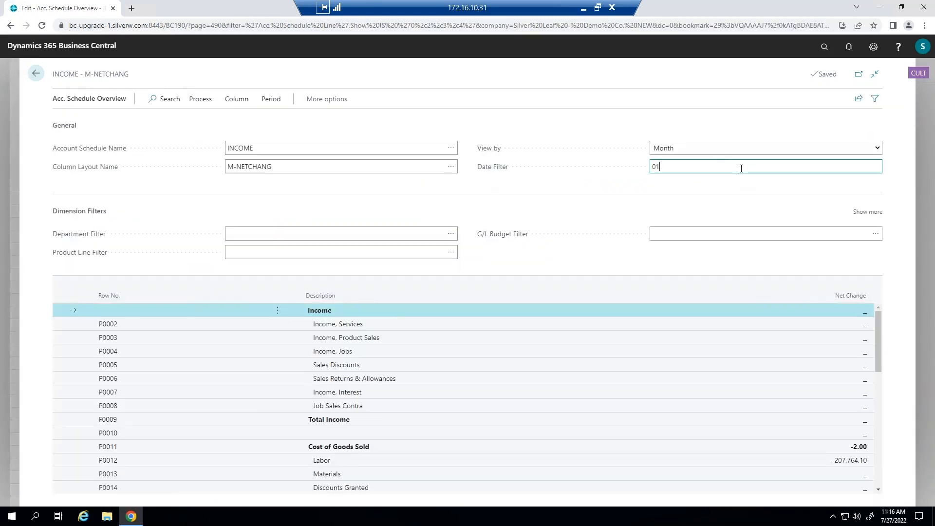
type("/01/22..12/31/22")
key("Tab")
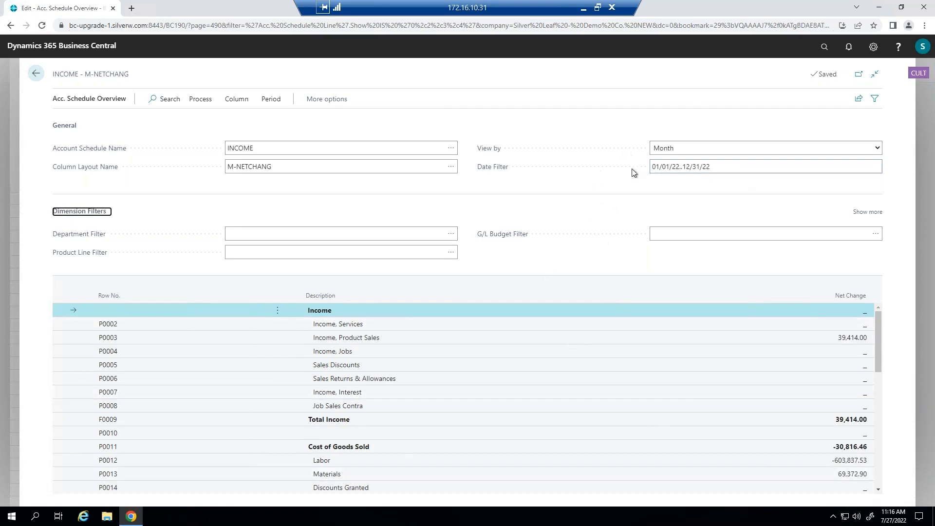
scroll(712, 388, "down", 2)
scroll(714, 378, "up", 2)
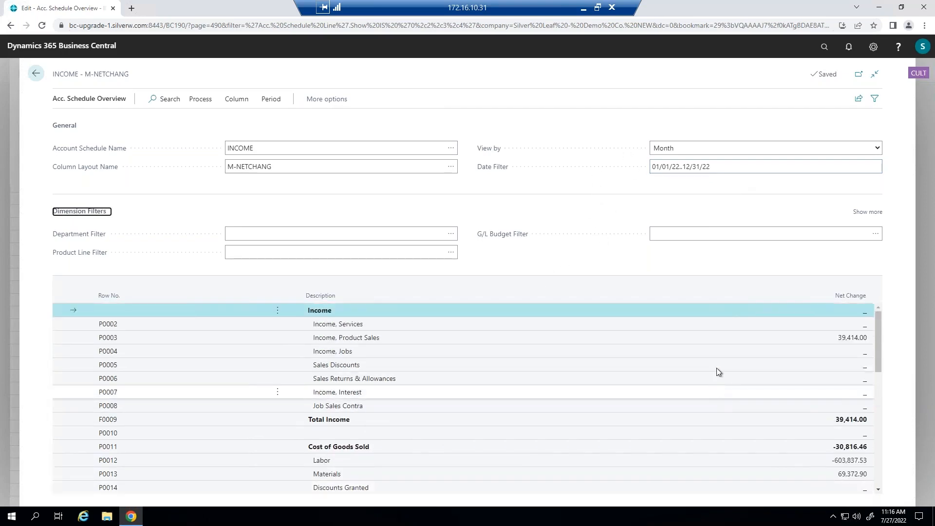
scroll(716, 367, "down", 1)
scroll(717, 367, "up", 1)
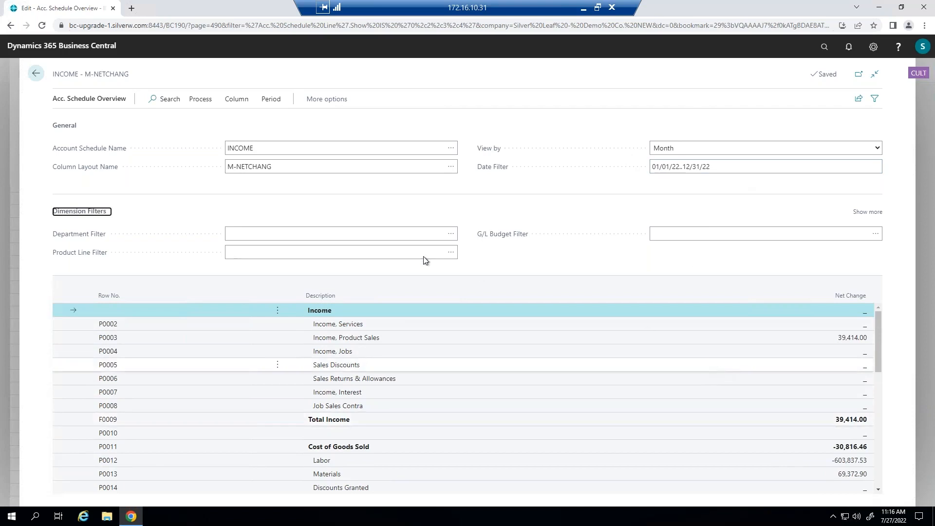
left_click(336, 234)
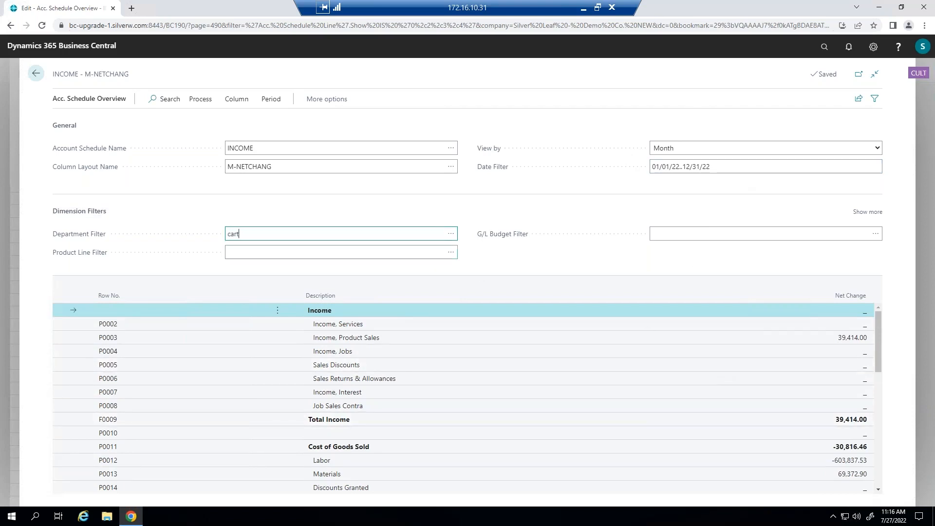
type("cartridges")
key("Tab")
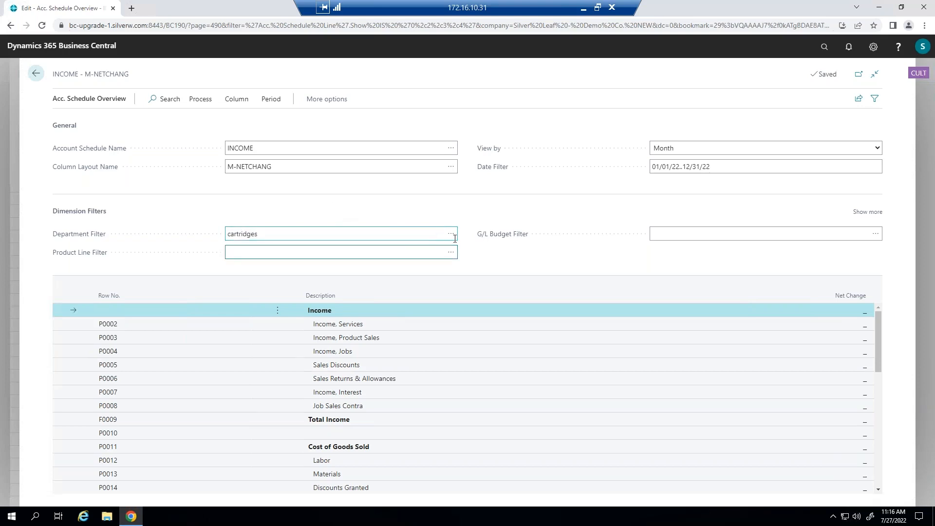
left_click(446, 236)
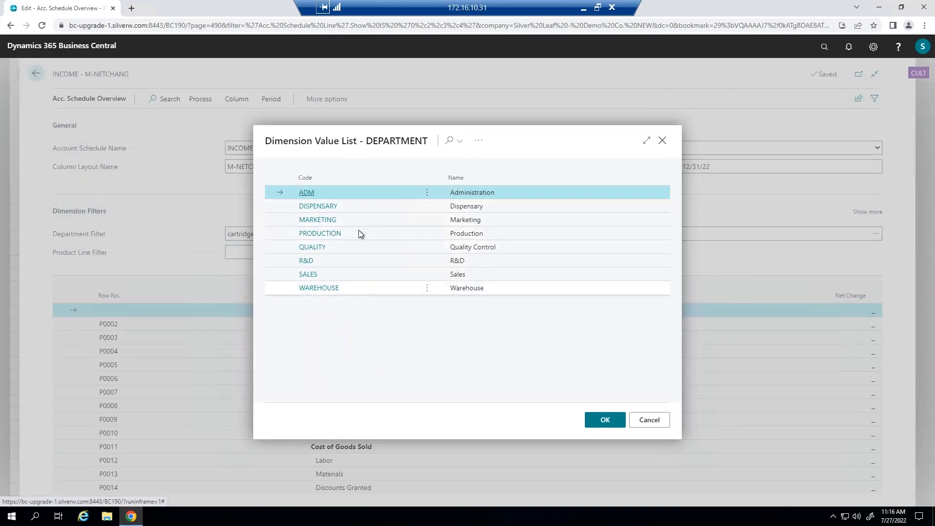
left_click(650, 420)
key("Delete")
- Filter the overview by the product line cartridges
left_click(255, 254)
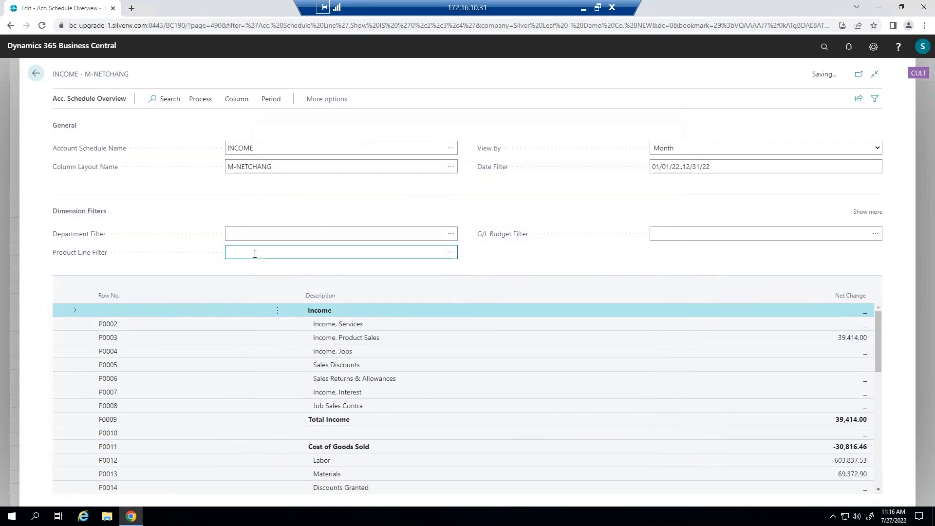
type("cartridges")
key("Tab")
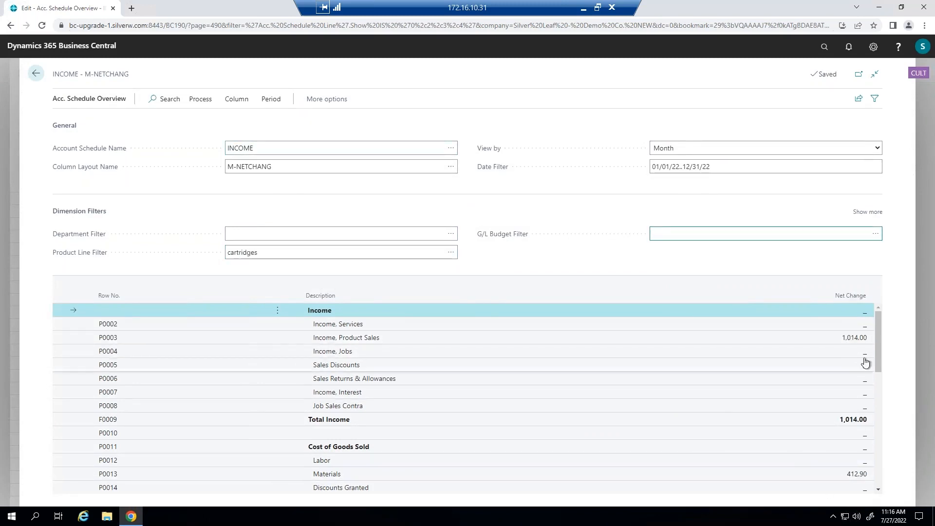
mouse_move(878, 338)
left_mouse_down()
mouse_move(876, 376)
mouse_move(879, 338)
left_mouse_up()
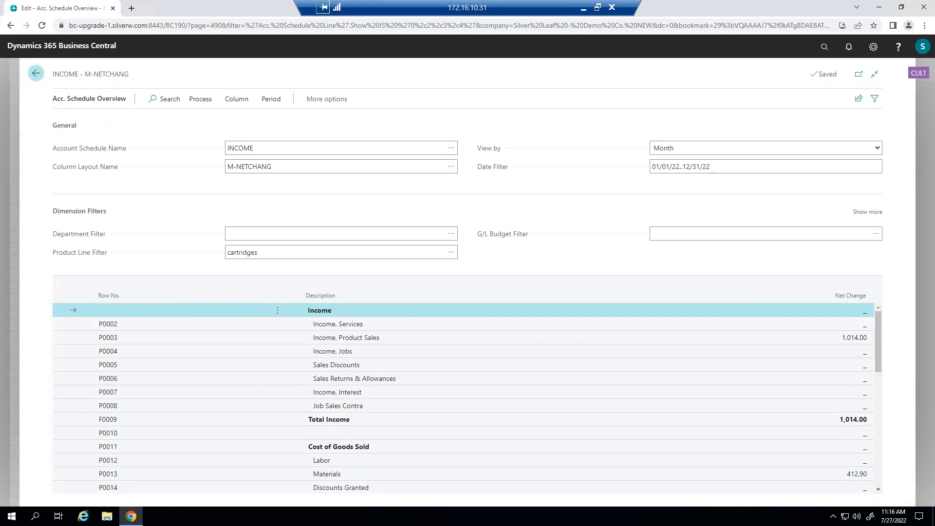
- Close the overview and open Analysis Views through the search
left_click(35, 73)
left_click(36, 74)
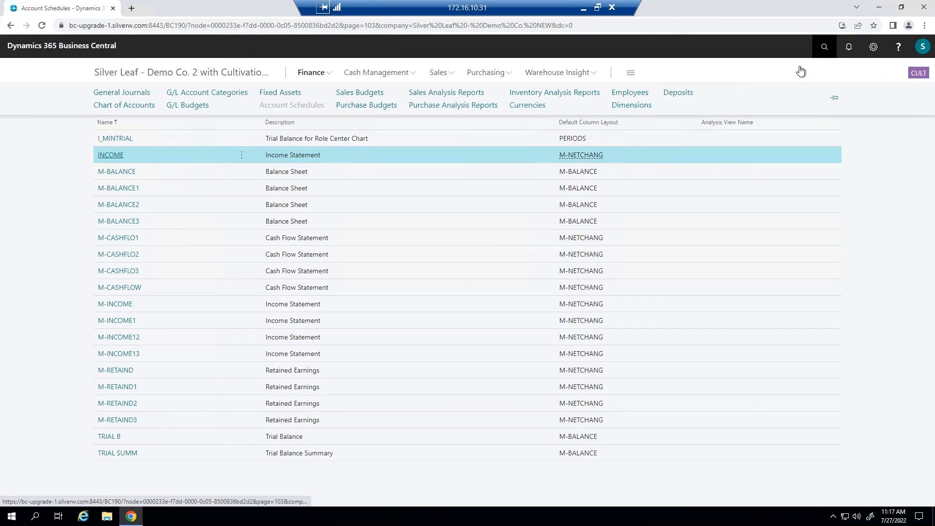
key("alt+q")
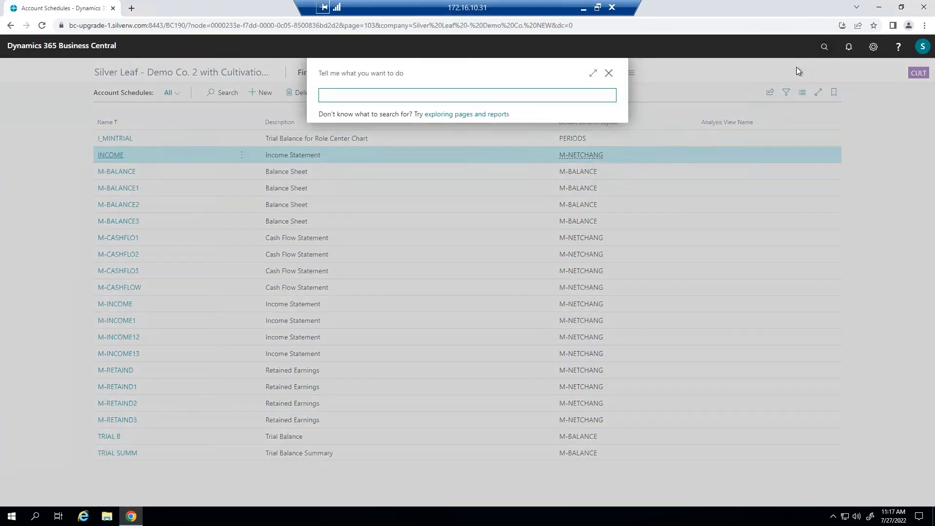
type("analysi")
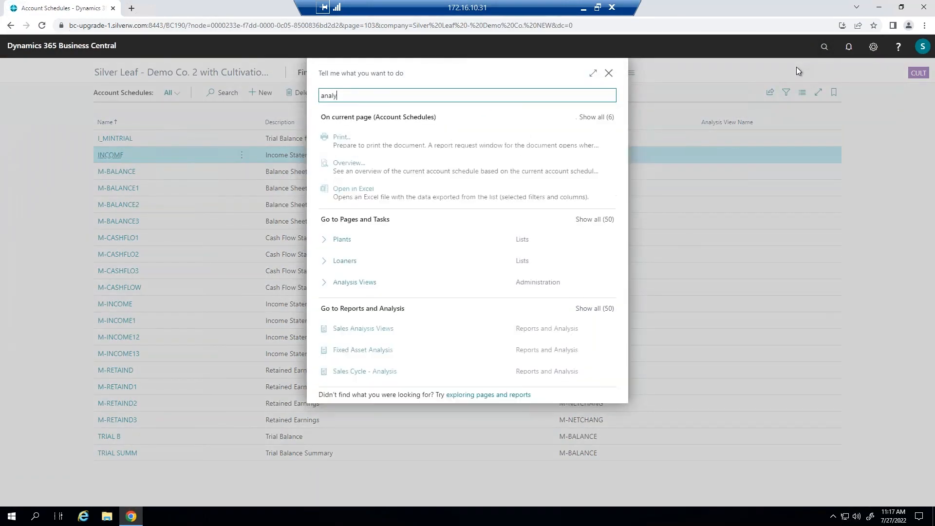
key("Down")
key("Down")
key("Return")
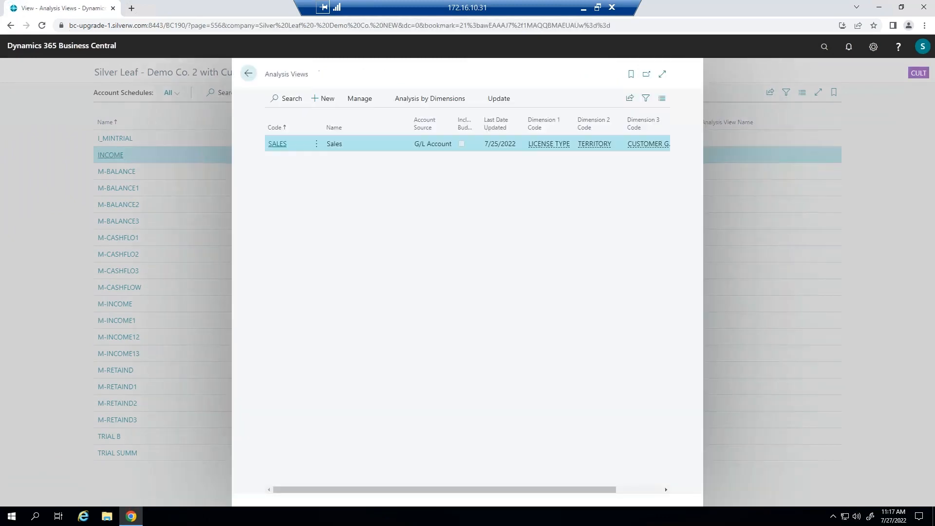
- Open the SALES analysis view card to review its account filter and dimension codes, then close it
left_click(282, 146)
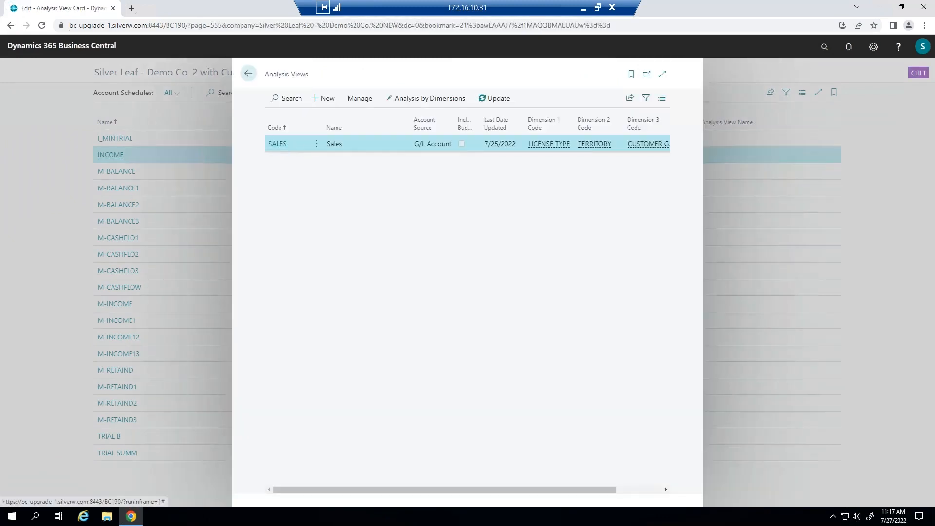
left_click(376, 231)
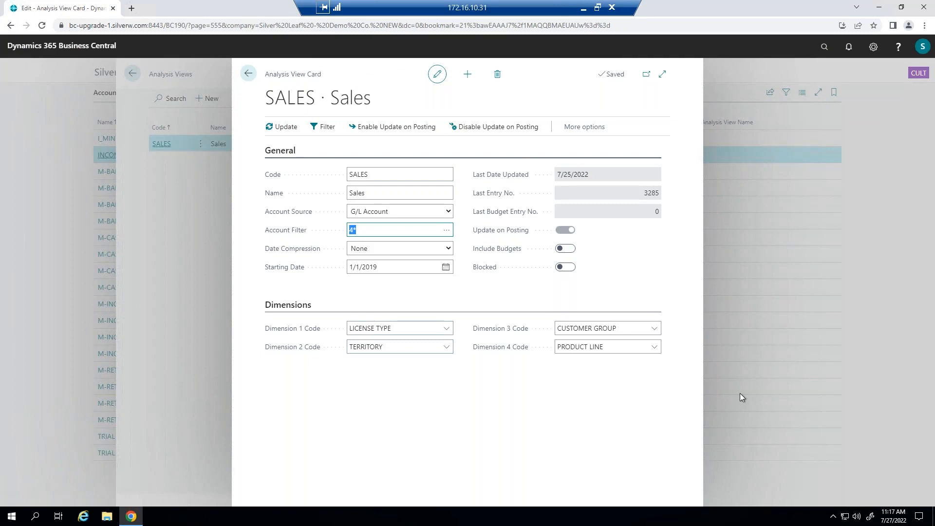
left_click(248, 73)
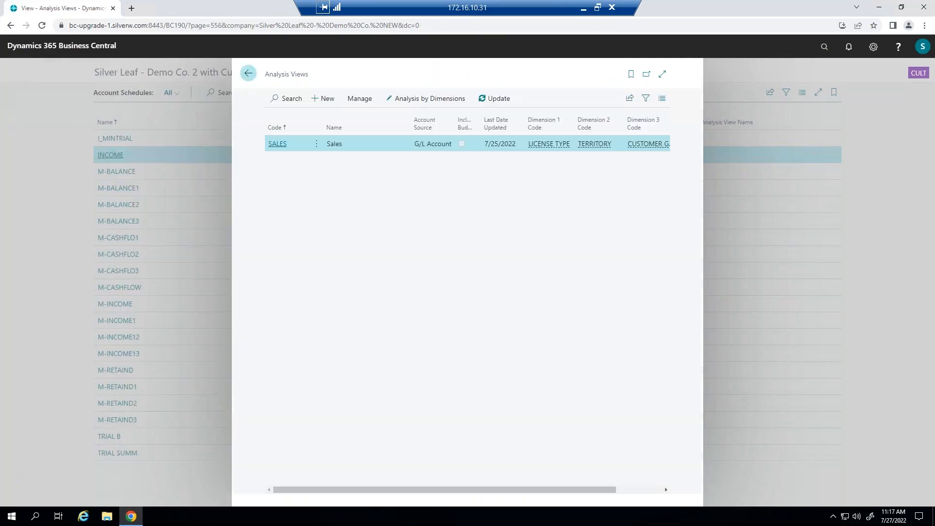
- Open Analysis by Dimensions for the SALES view and set the date filter to 01/01/22..12/31/22
left_click(431, 99)
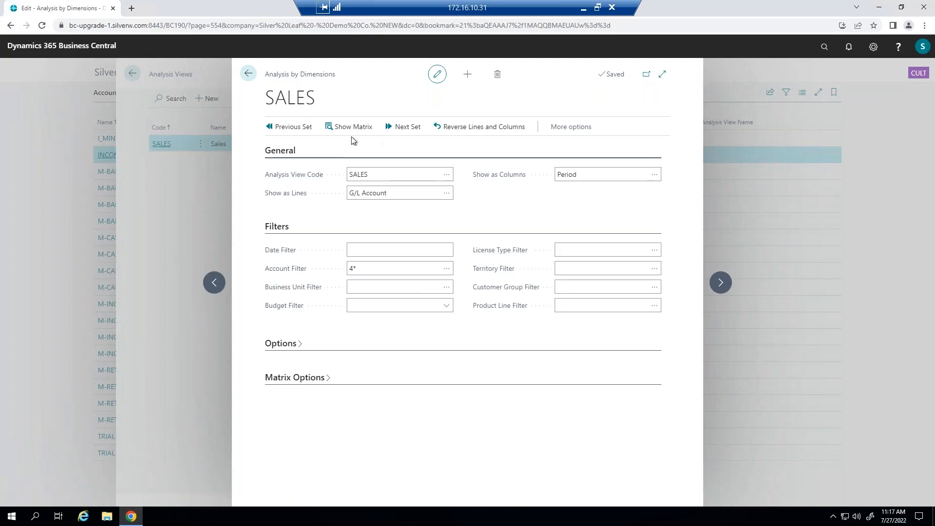
left_click(368, 250)
type("010122..12")
key("BackSpace")
key("BackSpace")
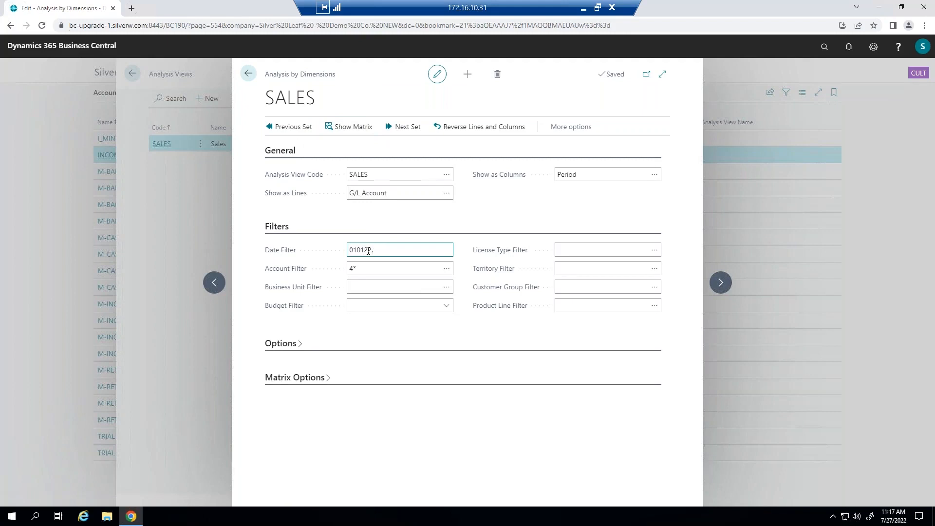
type("123122")
key("Tab")
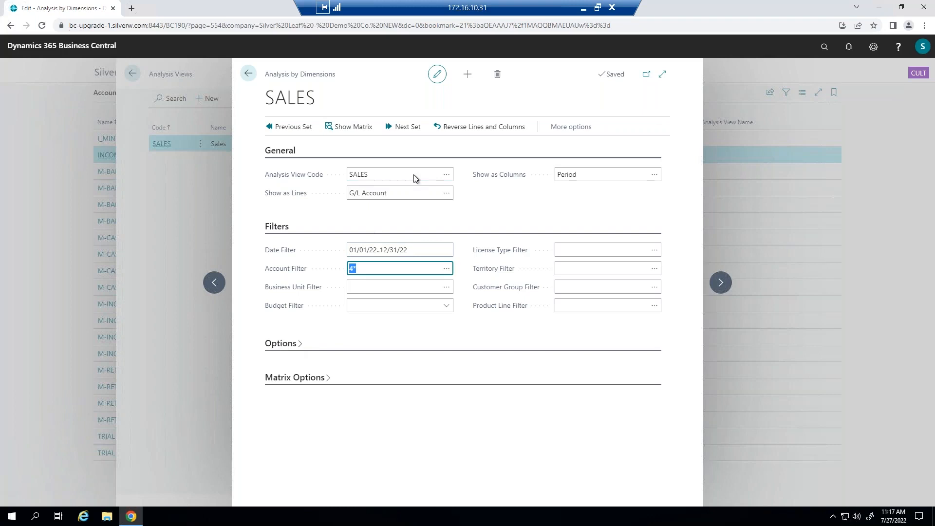
- Set the lines to show PRODUCT LINE and the columns to show CUSTOMER GROUP
left_click(446, 193)
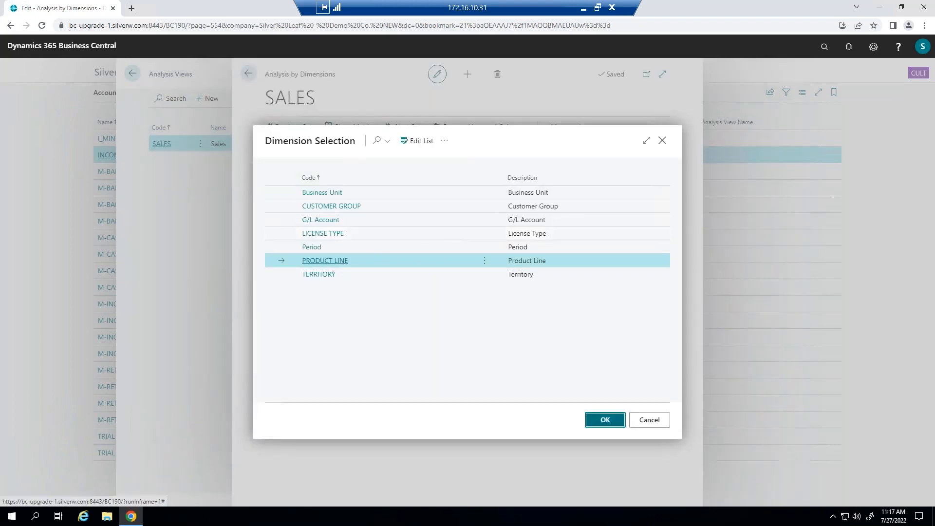
left_click(605, 420)
left_click(429, 250)
key("ctrl+c")
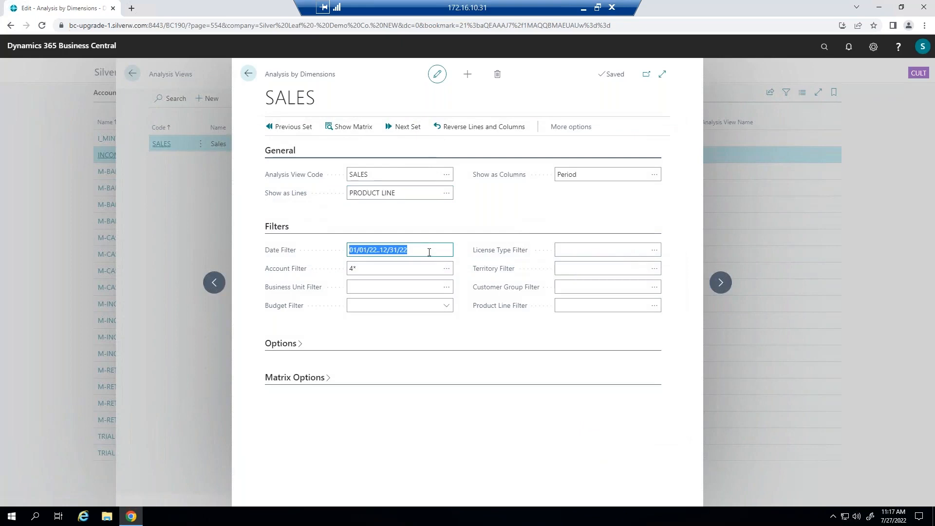
left_click(654, 174)
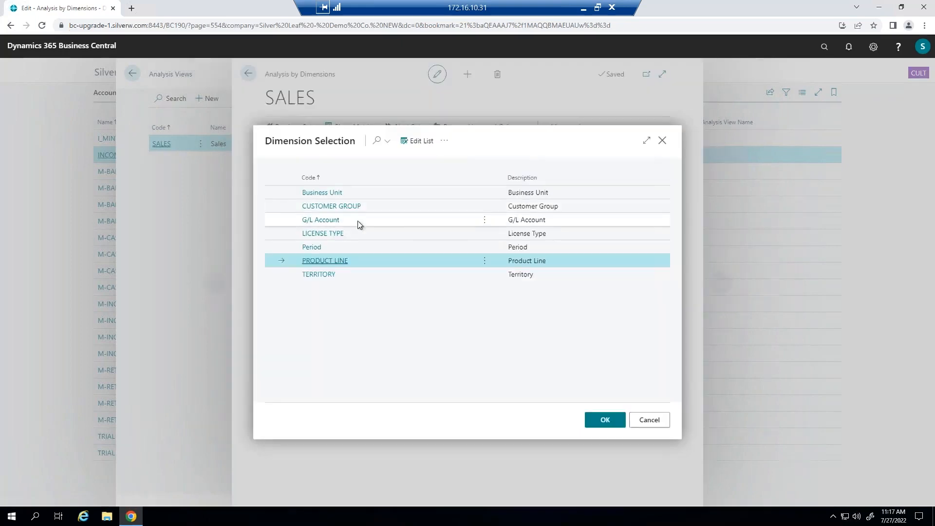
left_click(345, 207)
left_click(605, 420)
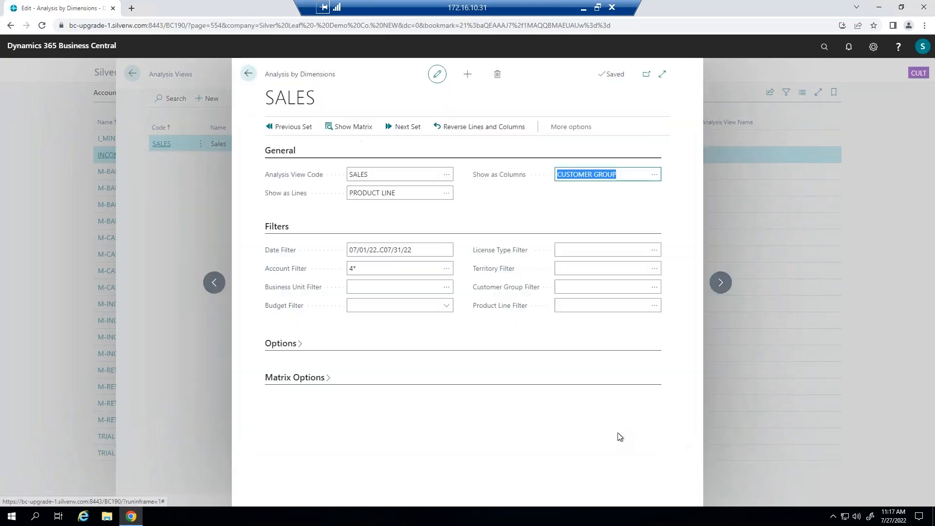
- Re-enter the date filter 01/01/22..12/31/22, then show the product line by customer group matrix and close it
left_click(417, 249)
key("ctrl+v")
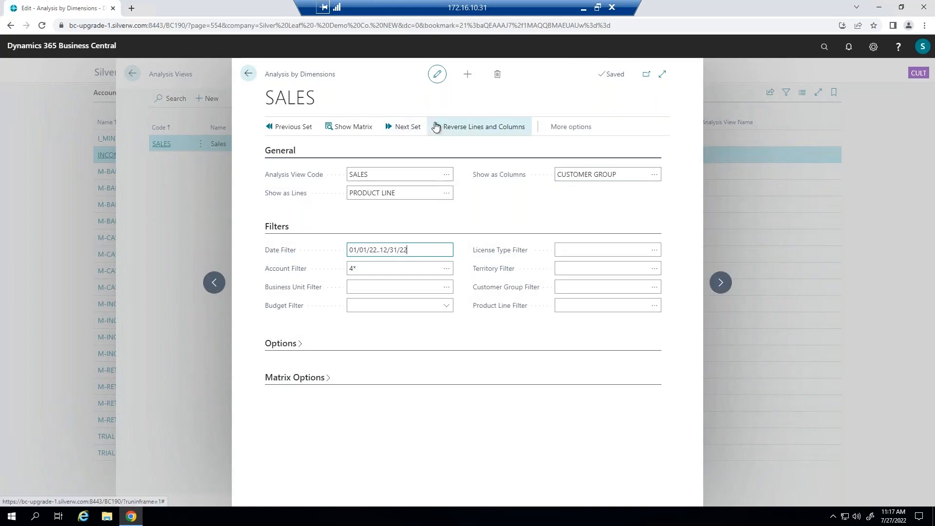
left_click(349, 127)
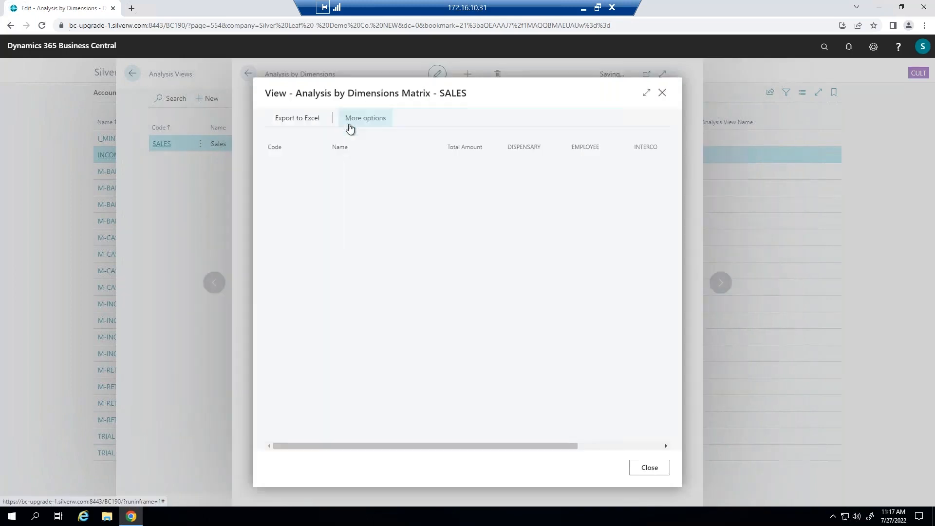
left_click(646, 94)
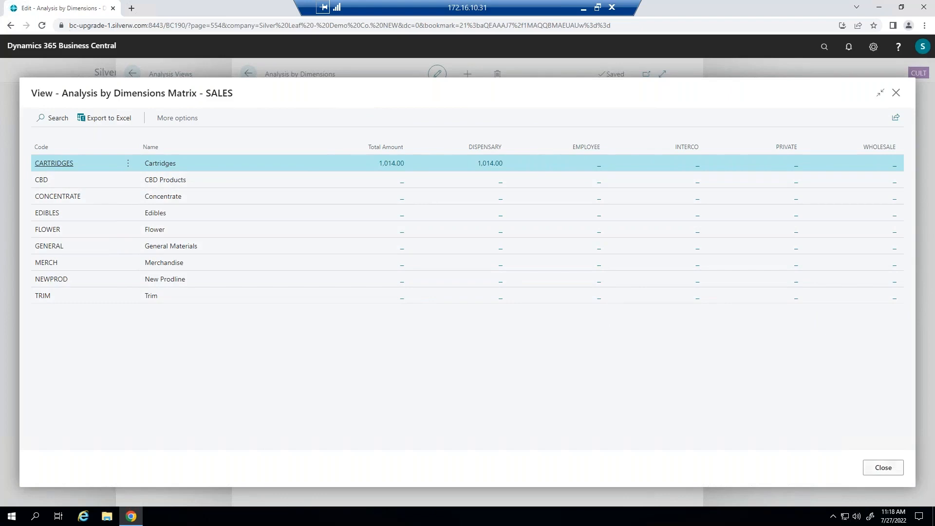
left_click(883, 467)
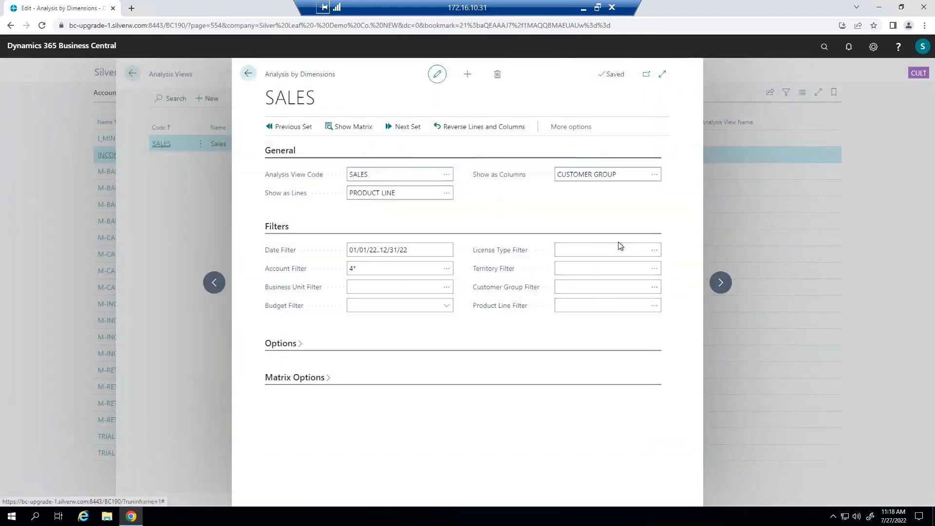
- Close Analysis by Dimensions and Analysis Views and return to the home page
left_click(248, 74)
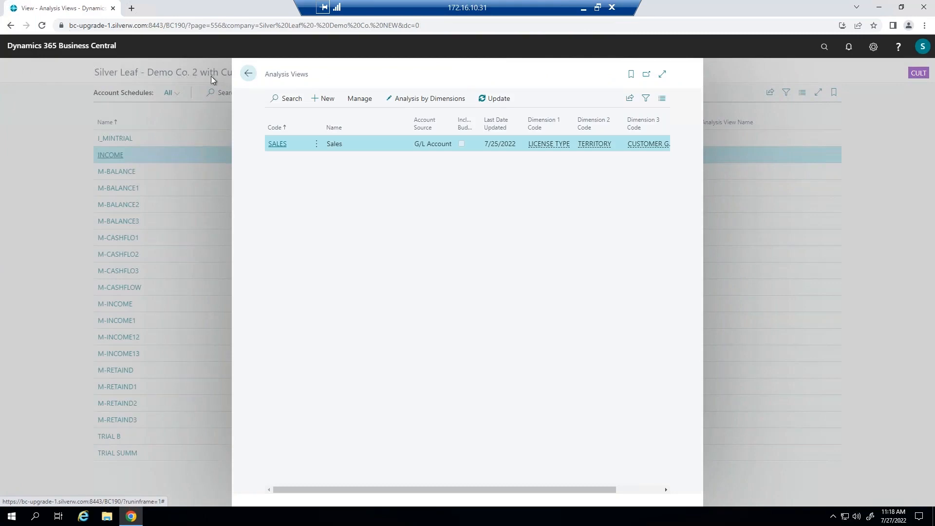
left_click(248, 75)
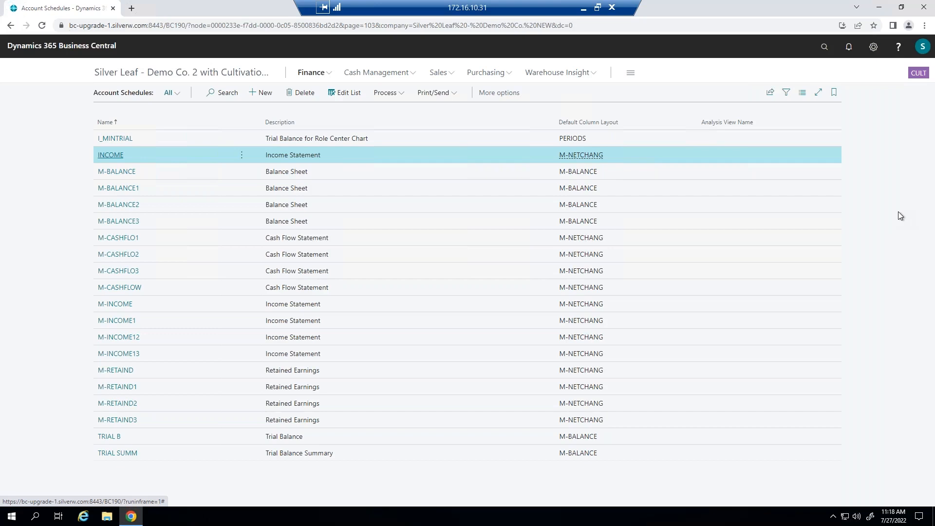
left_click(148, 73)
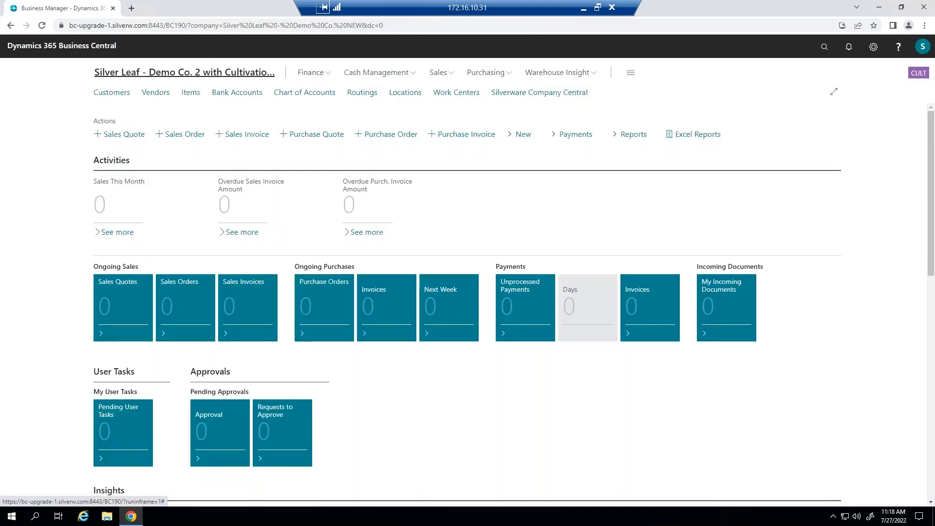